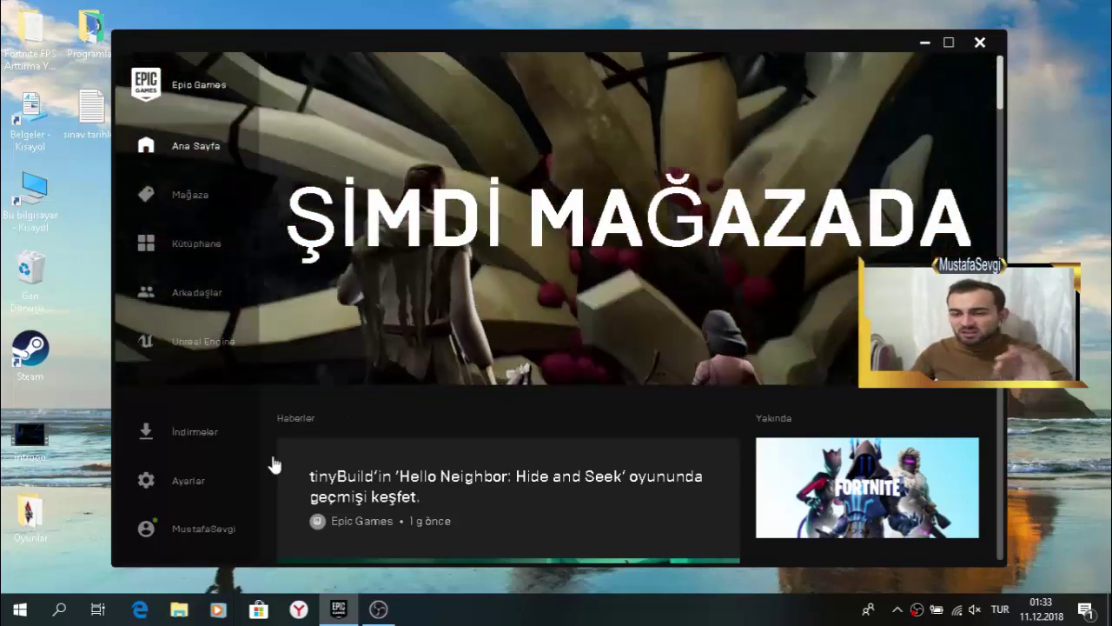
In the launcher settings, expand the Fortnite entry under Oyunları Yönet and enable Ek Komut Satırı Değişkenleri
click(209, 497)
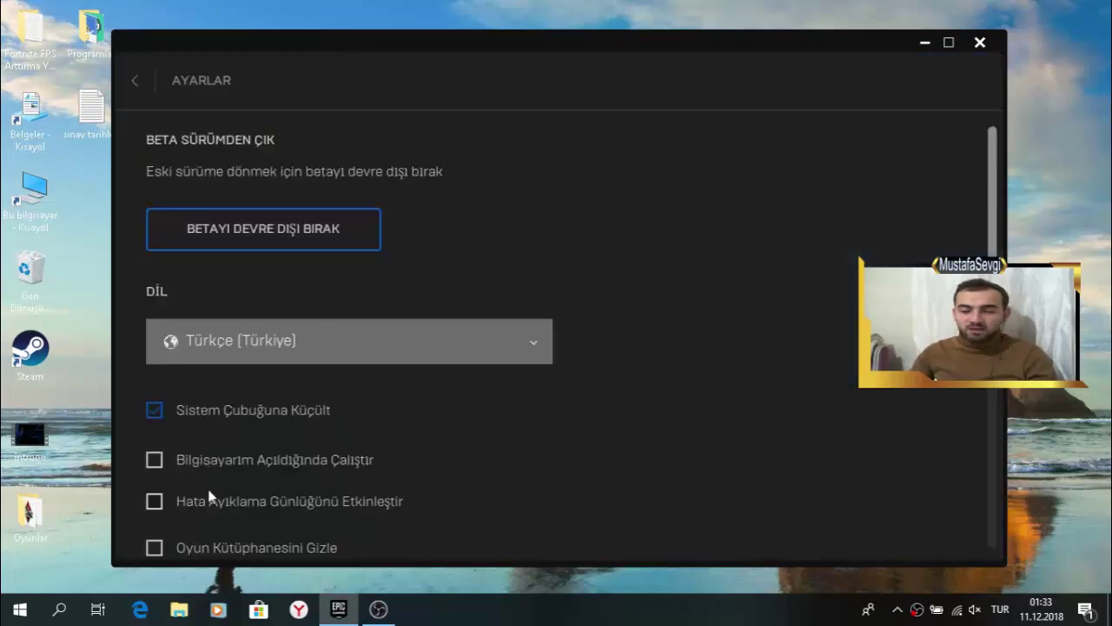
scroll(474, 356, down, 6)
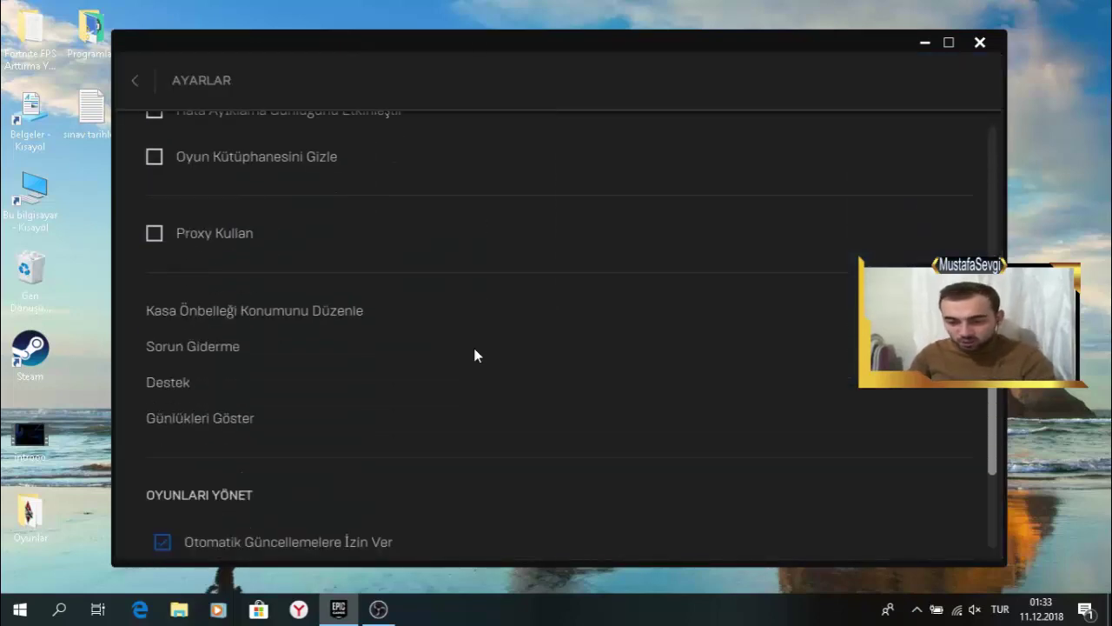
scroll(474, 355, down, 1)
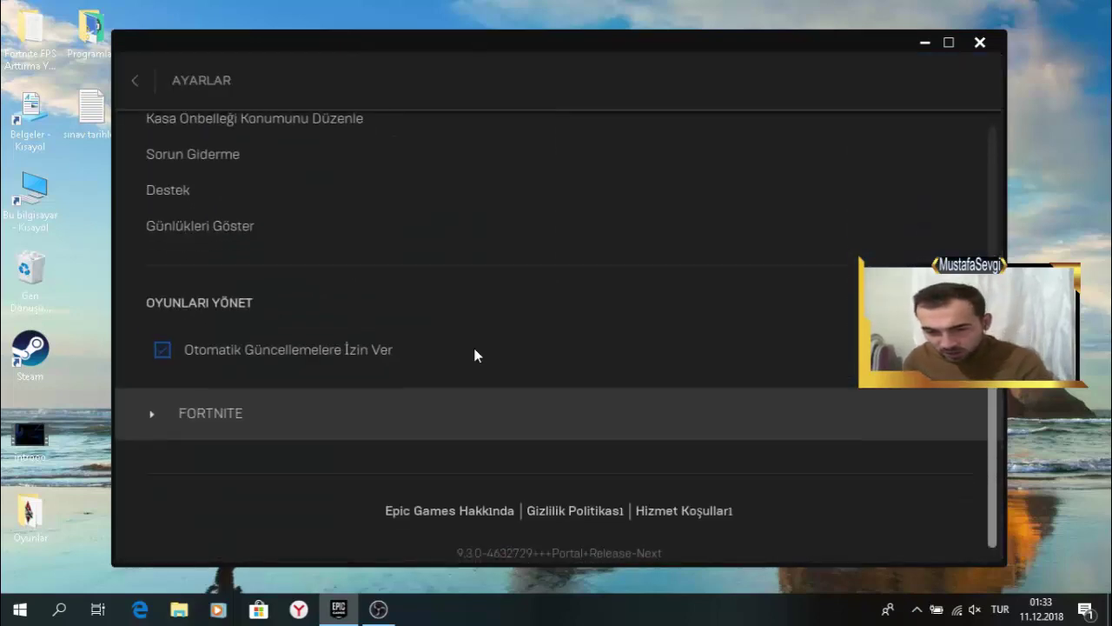
click(150, 418)
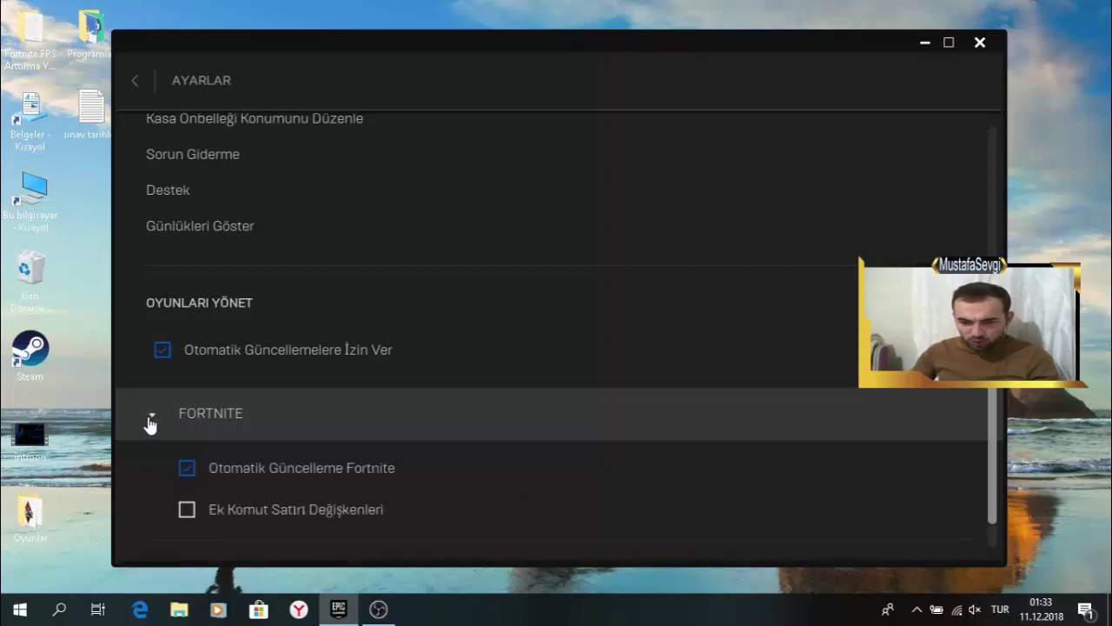
scroll(343, 460, down, 2)
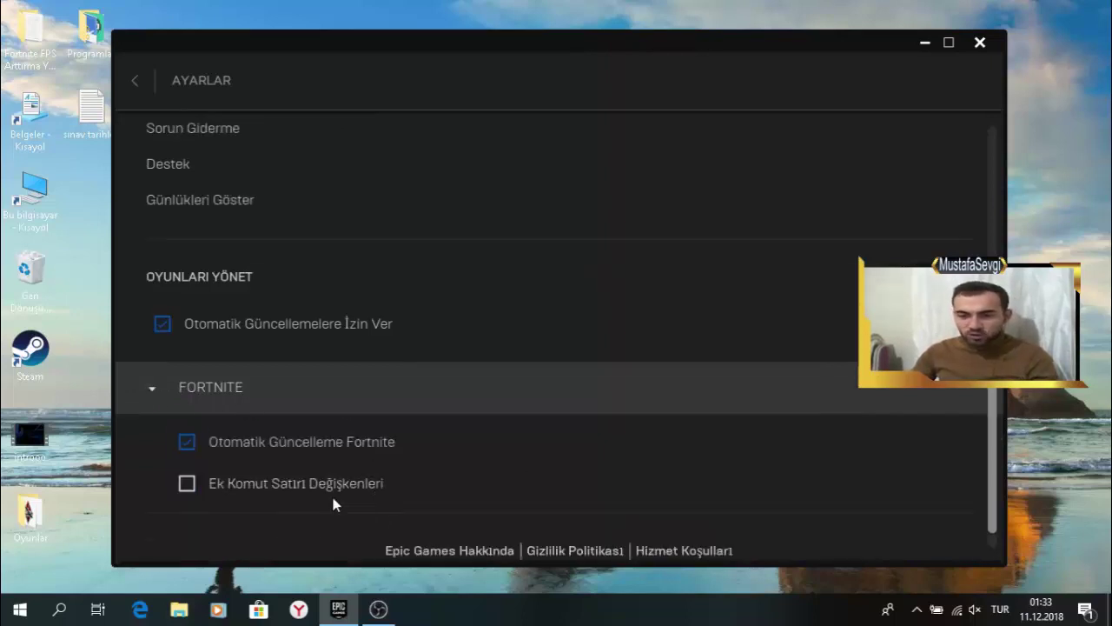
click(271, 493)
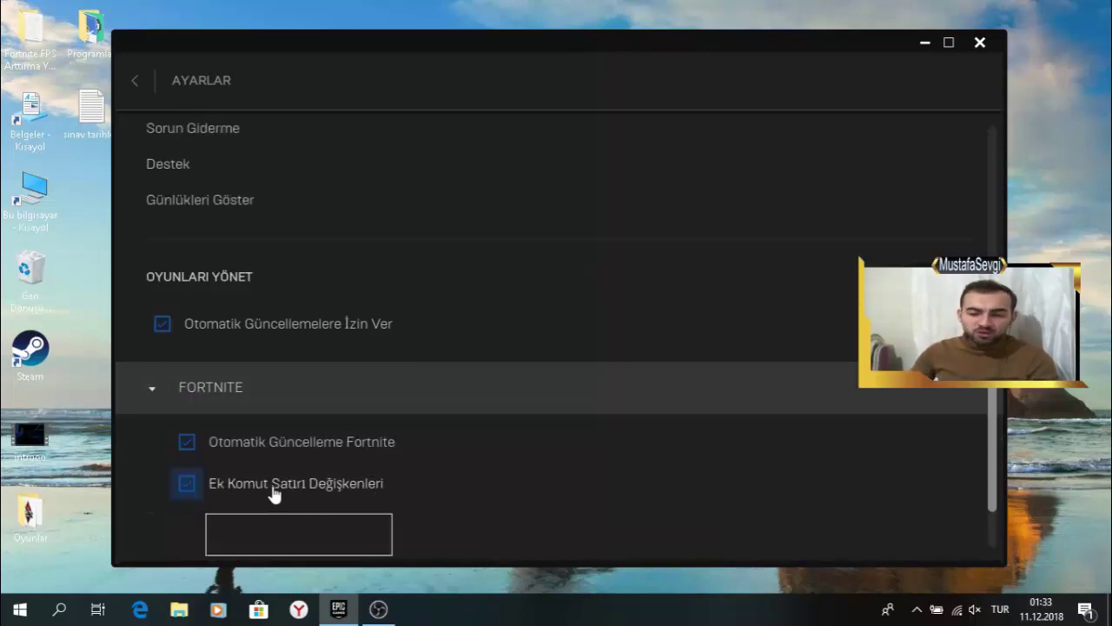
scroll(462, 497, down, 2)
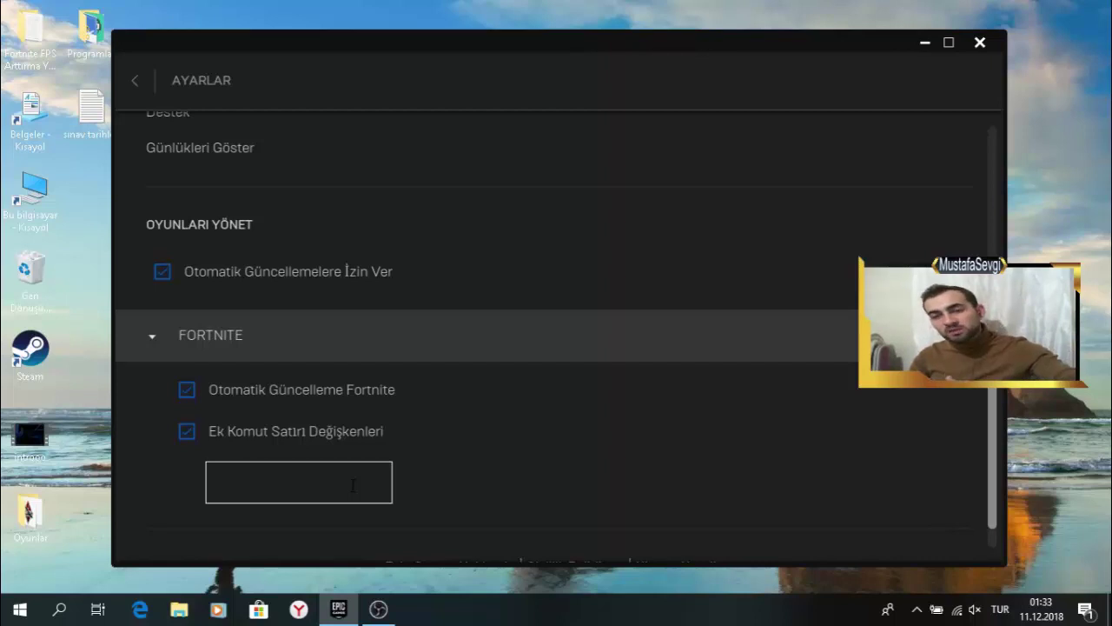
Copy "-USEALLAVAILABLECORES -NOSPLASH -PREFERREDPROCESSOR 0 -NOTEXTURESTREAMING" from the Başlatma Seçenekleri text file in the desktop Fortnite FPS folder into Fortnite's additional command line arguments
double_click(38, 43)
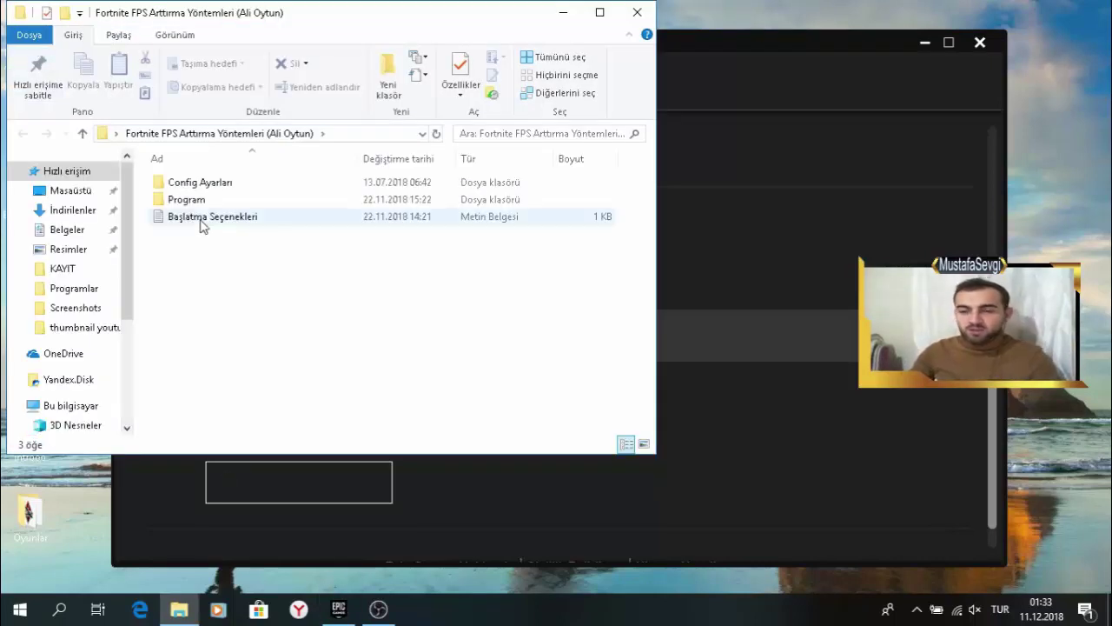
double_click(224, 222)
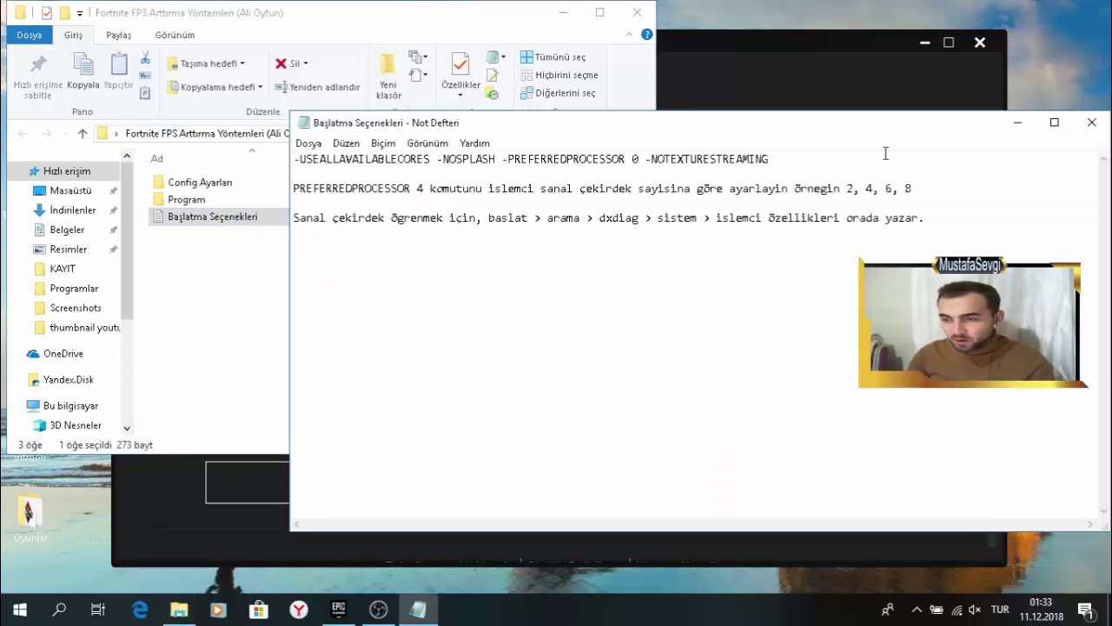
drag(777, 161, 270, 168)
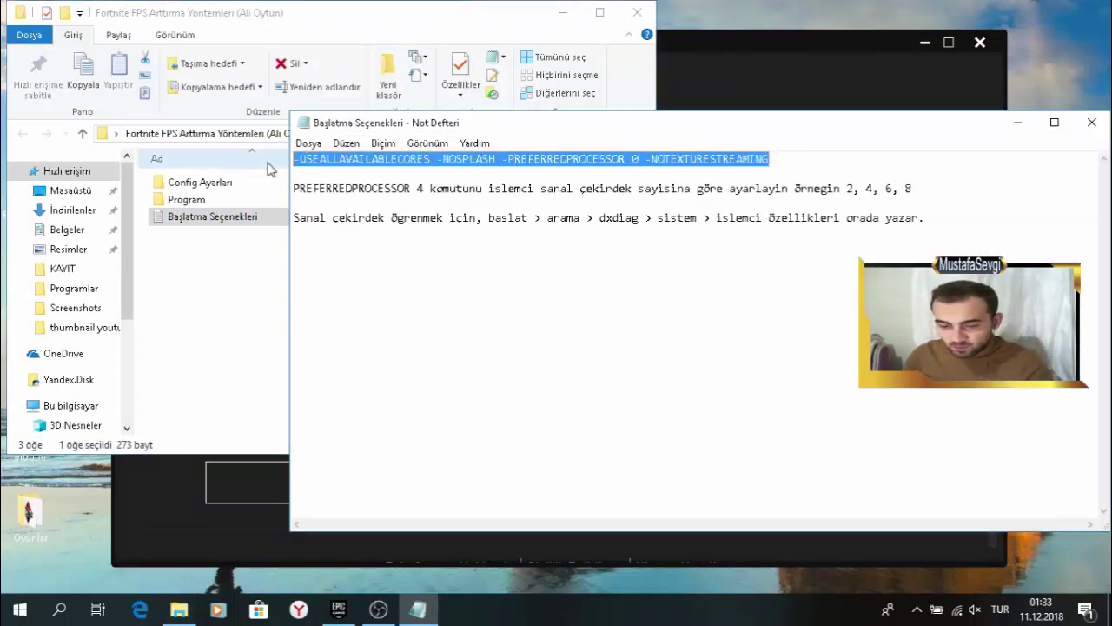
click(235, 480)
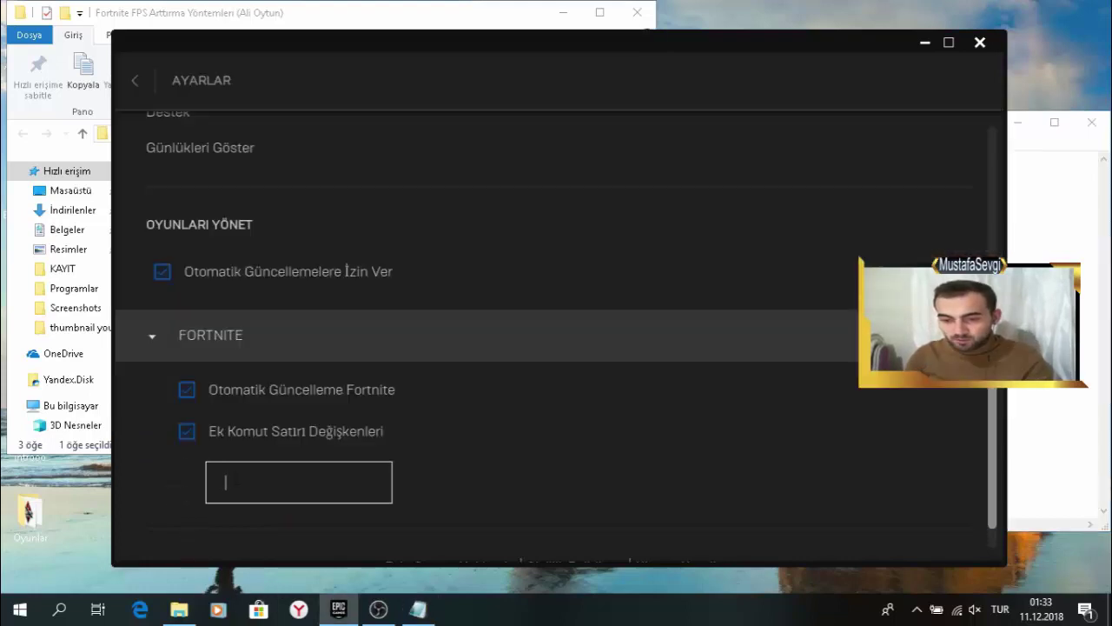
text(0 -NOTEXTURESTREAMING)
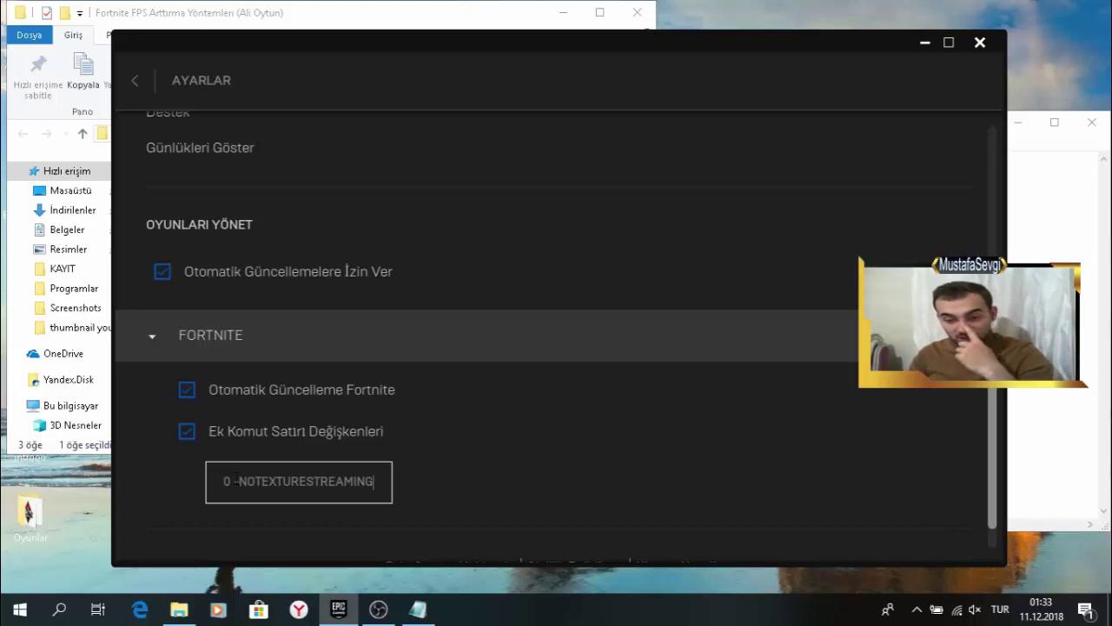
Set the PREFERREDPROCESSOR value in Fortnite's command line arguments to 2 and minimise the launcher
key(Left)
key(Left)
key(Left)
key(Left)
key(Left)
key(Left)
key(Left)
key(Left)
key(Left)
key(Left)
key(Left)
key(Left)
key(Left)
key(Left)
key(Left)
key(Left)
key(Left)
key(Left)
key(Left)
key(Left)
key(Left)
key(Left)
key(Left)
key(Left)
key(Left)
key(Left)
key(Left)
key(Left)
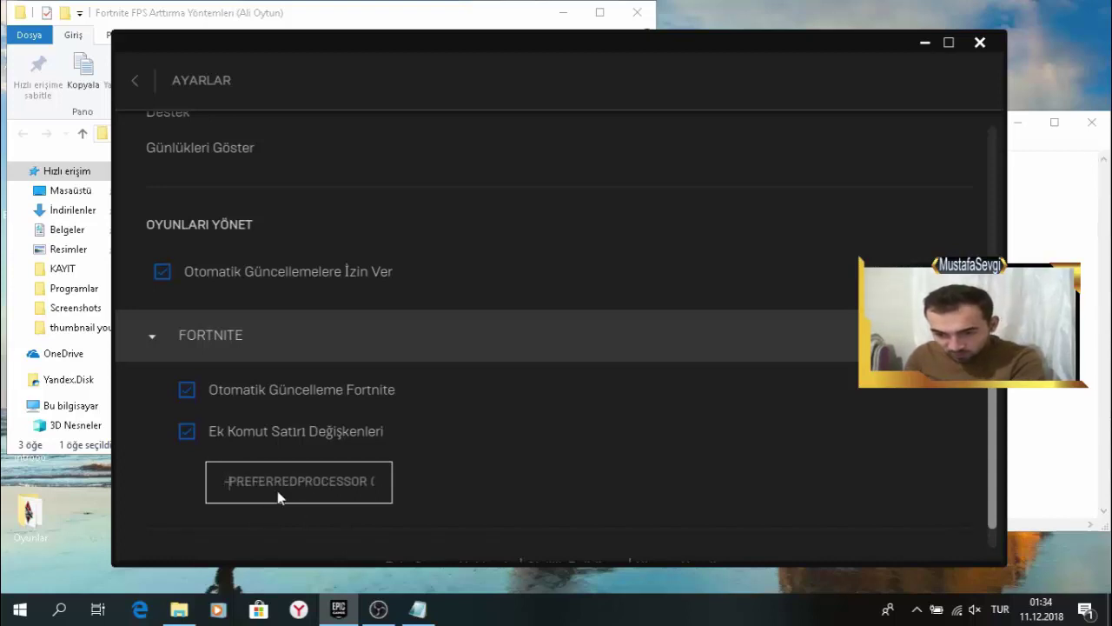
key(Right)
key(Right)
key(Right)
key(Right)
key(Right)
key(Right)
key(Right)
key(Right)
key(Right)
key(Right)
key(Right)
key(Right)
key(Right)
key(Right)
key(Right)
key(Right)
key(Right)
key(Right)
key(Right)
key(Right)
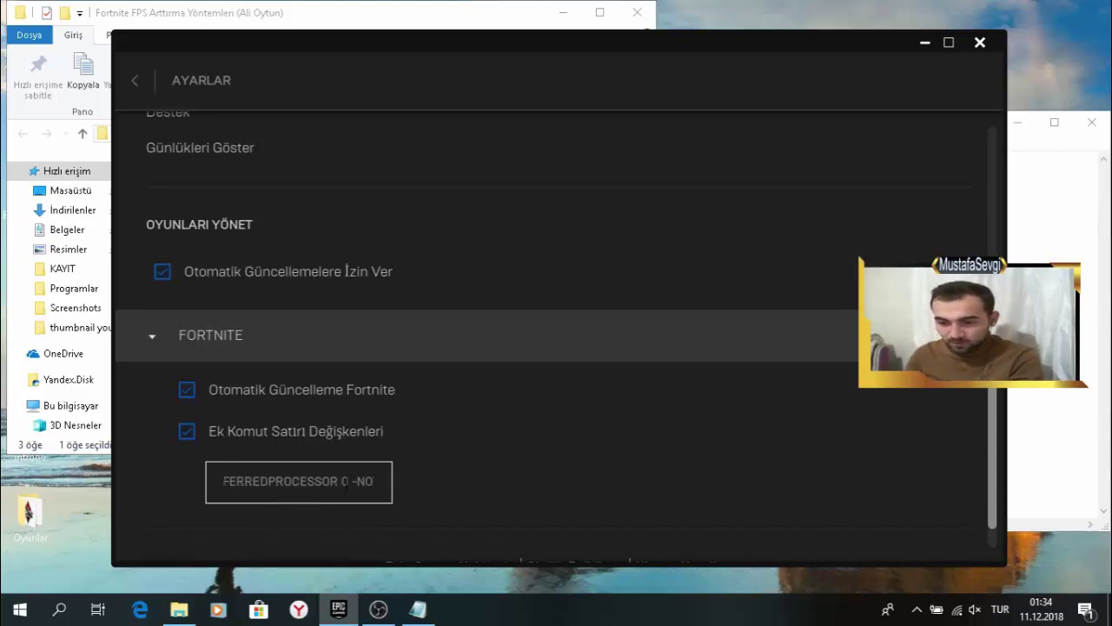
key(Left)
key(Left)
key(Left)
key(Left)
key(BackSpace)
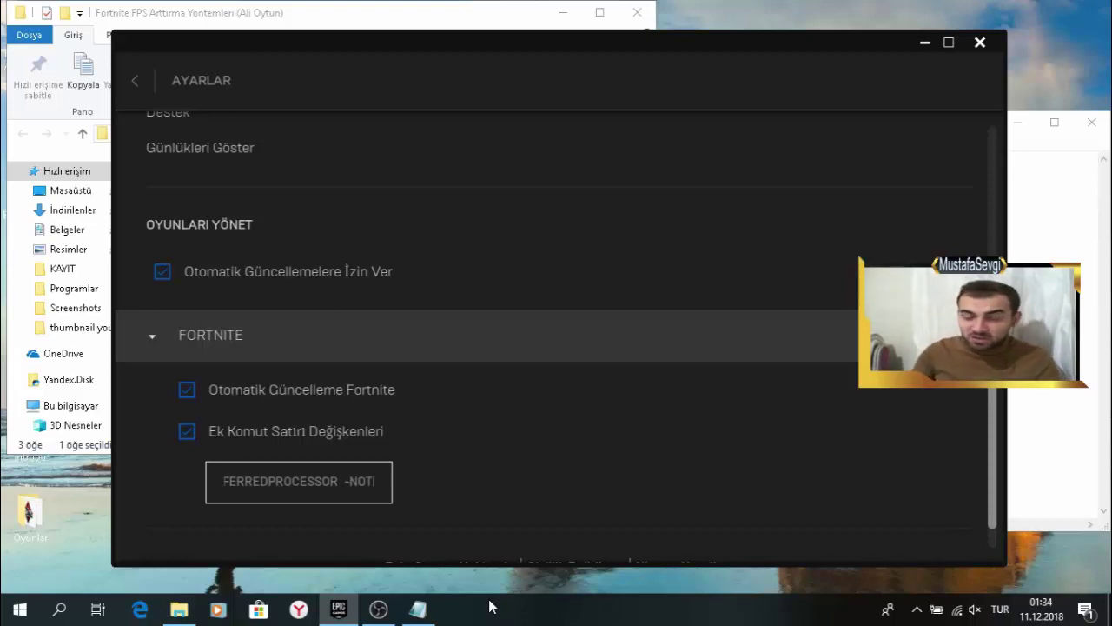
text(2)
click(925, 41)
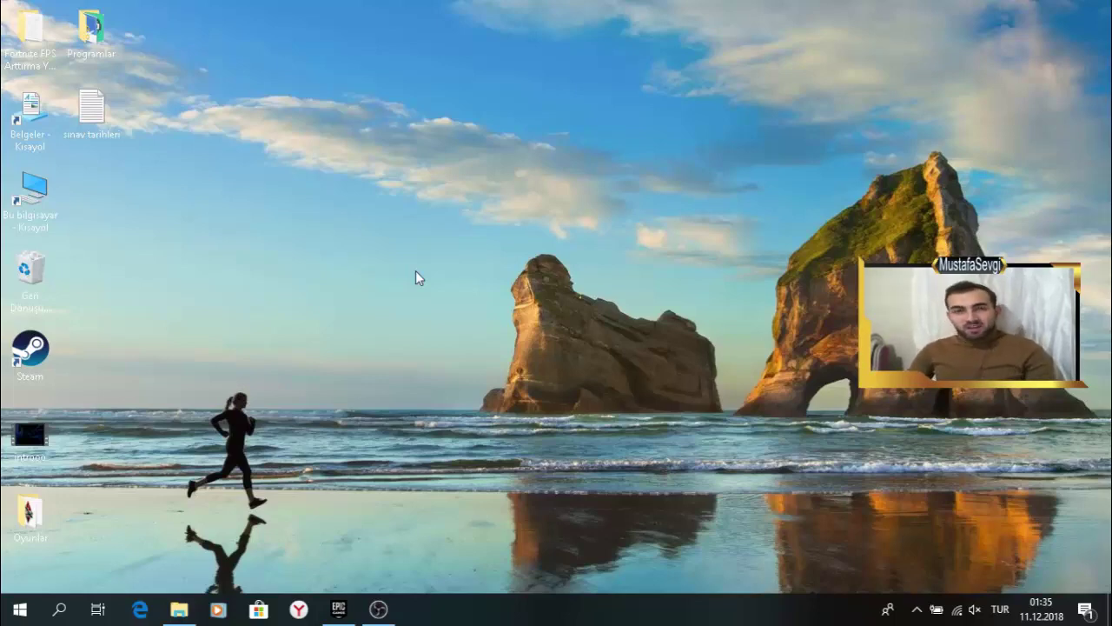
Launch the Çalıştır dialog from a system search and open %appdata% with it
click(18, 611)
text(çalıştır)
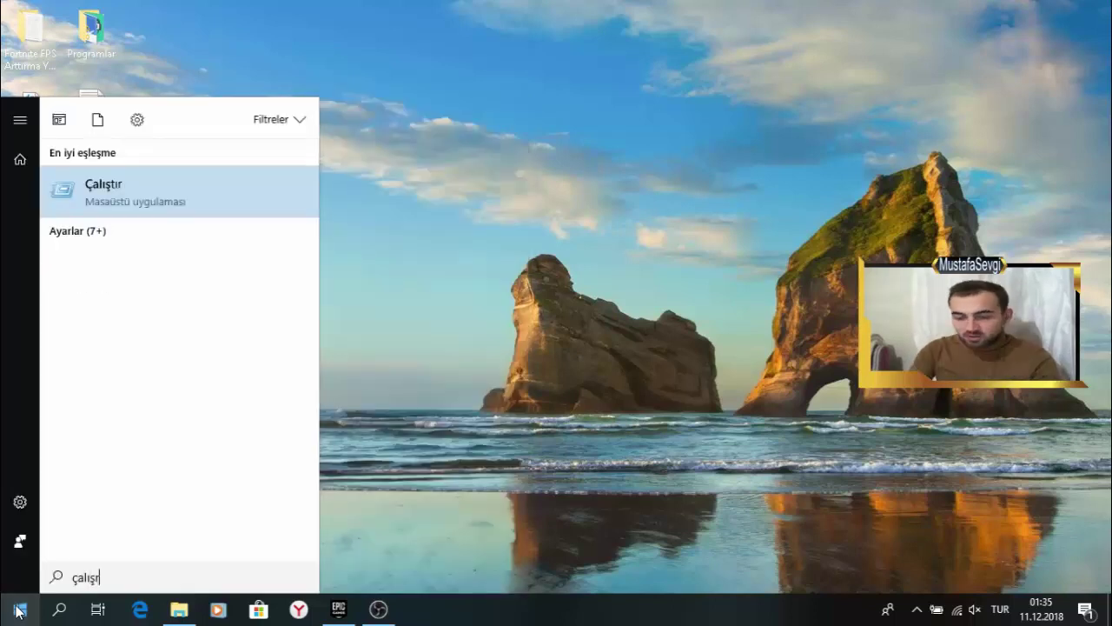
key(Return)
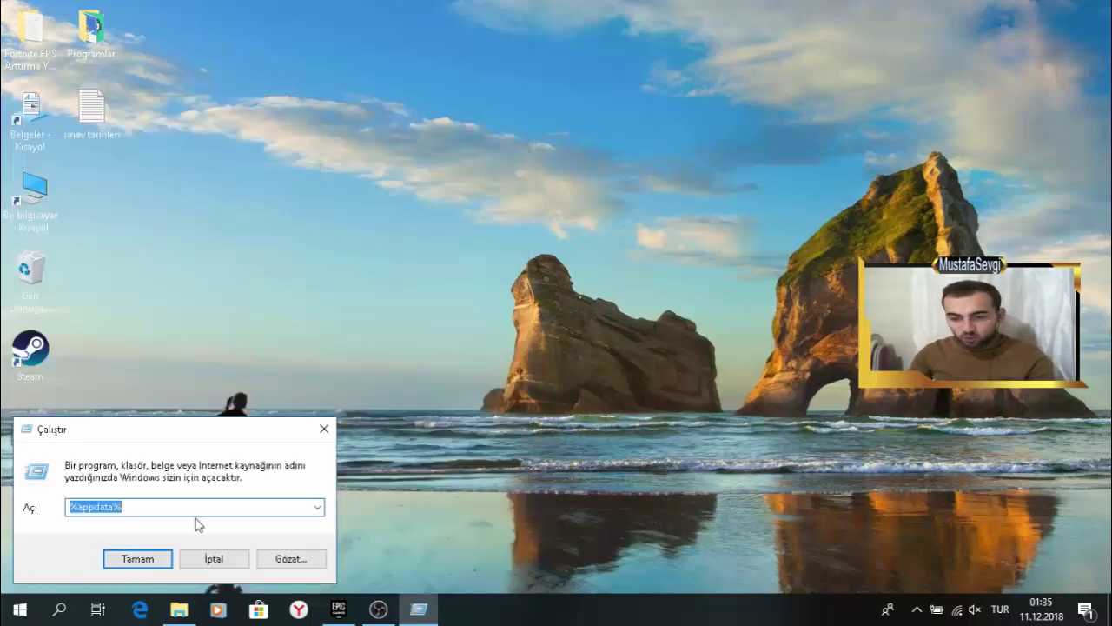
key(BackSpace)
text(%)
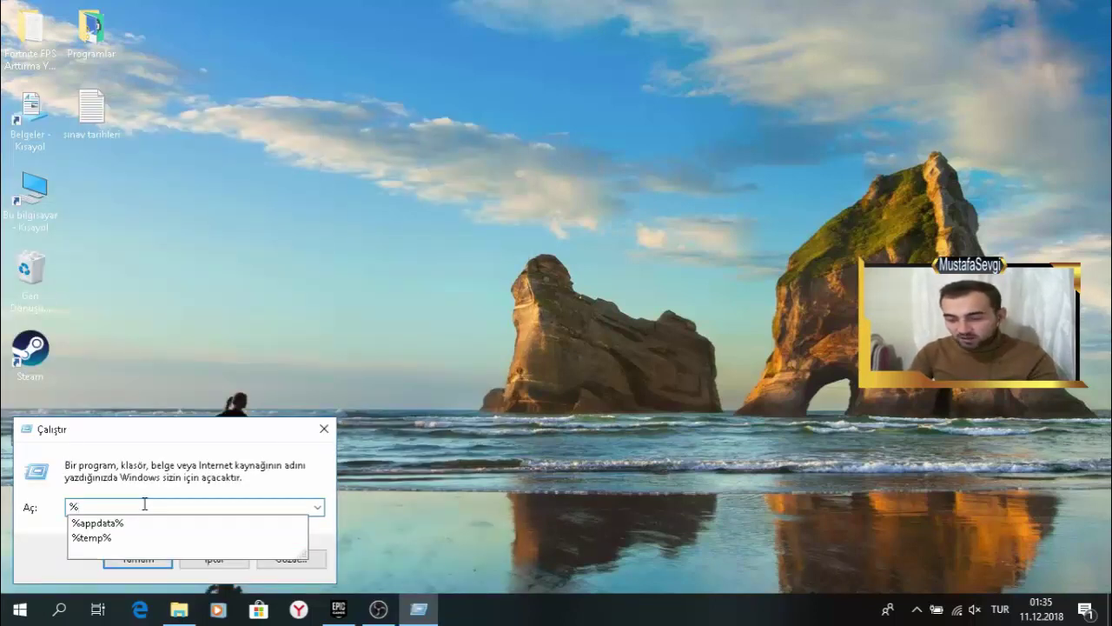
text(app)
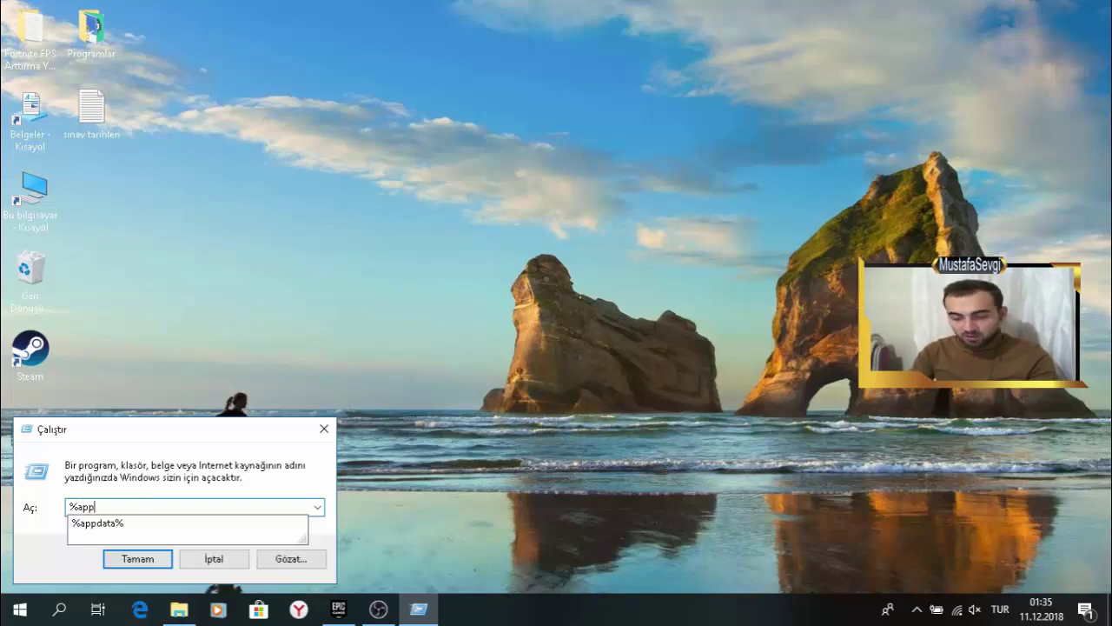
text(data%)
key(Return)
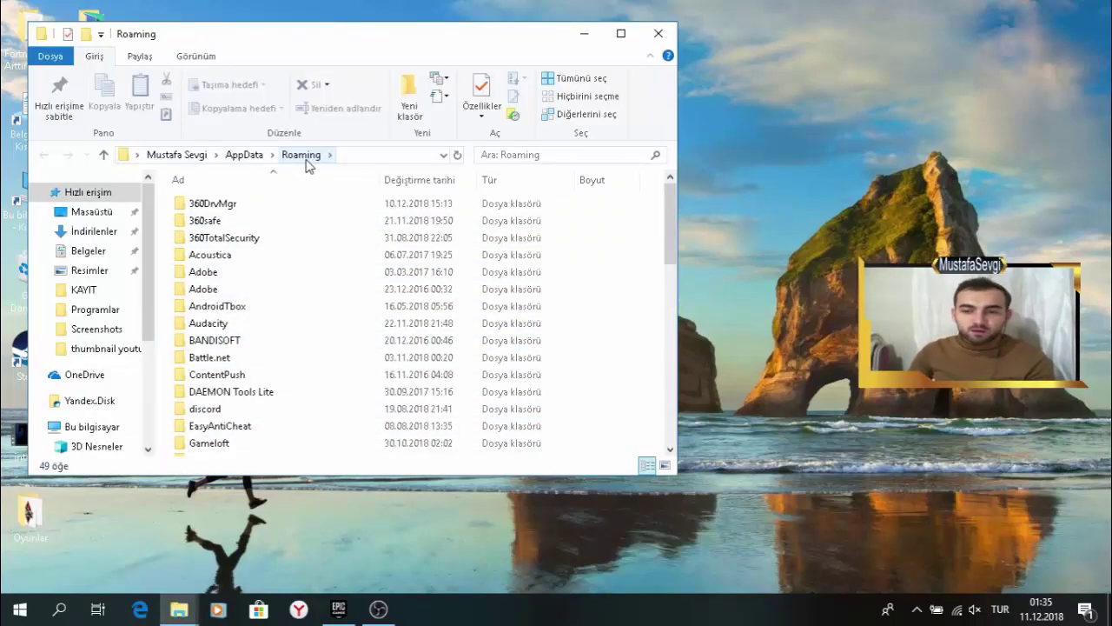
Go up to the AppData folder and open Local > FortniteGame > Saved > Config
click(104, 154)
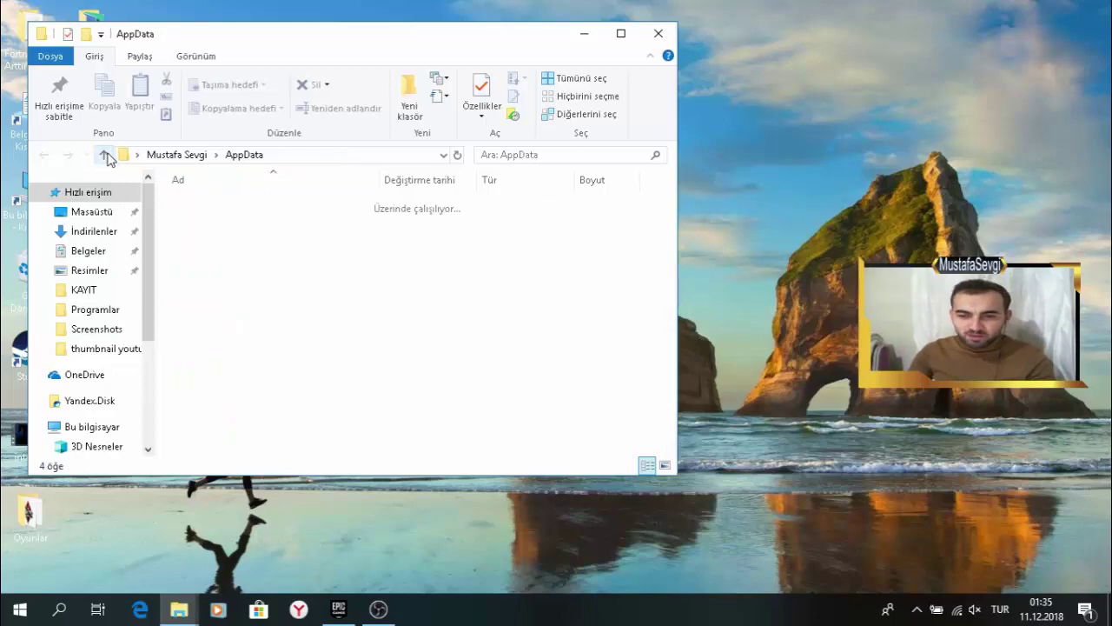
double_click(247, 202)
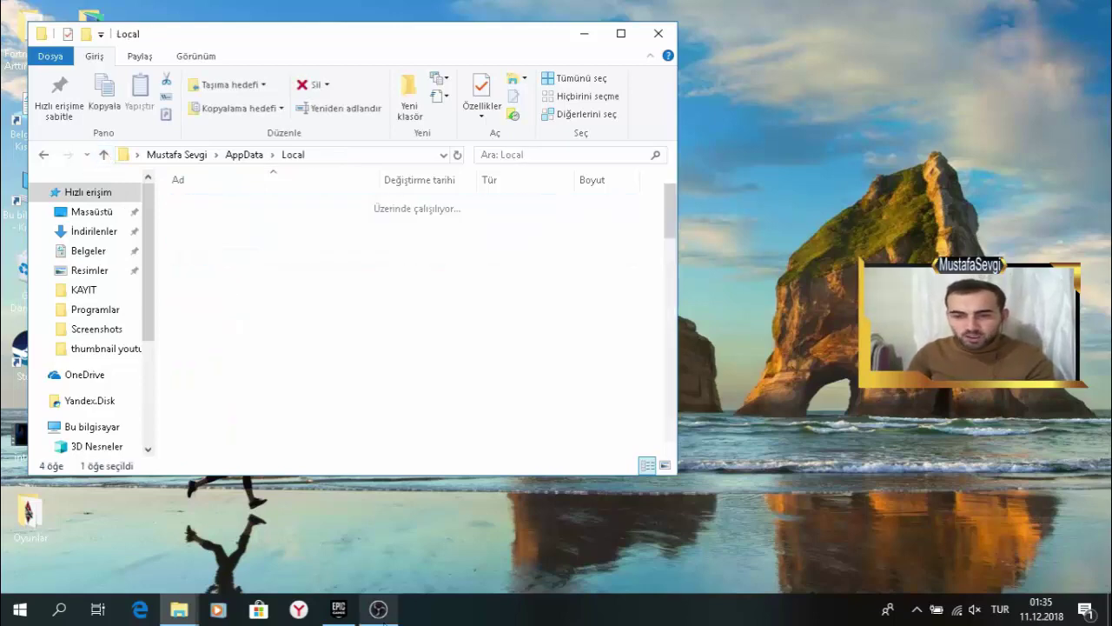
scroll(248, 365, down, 6)
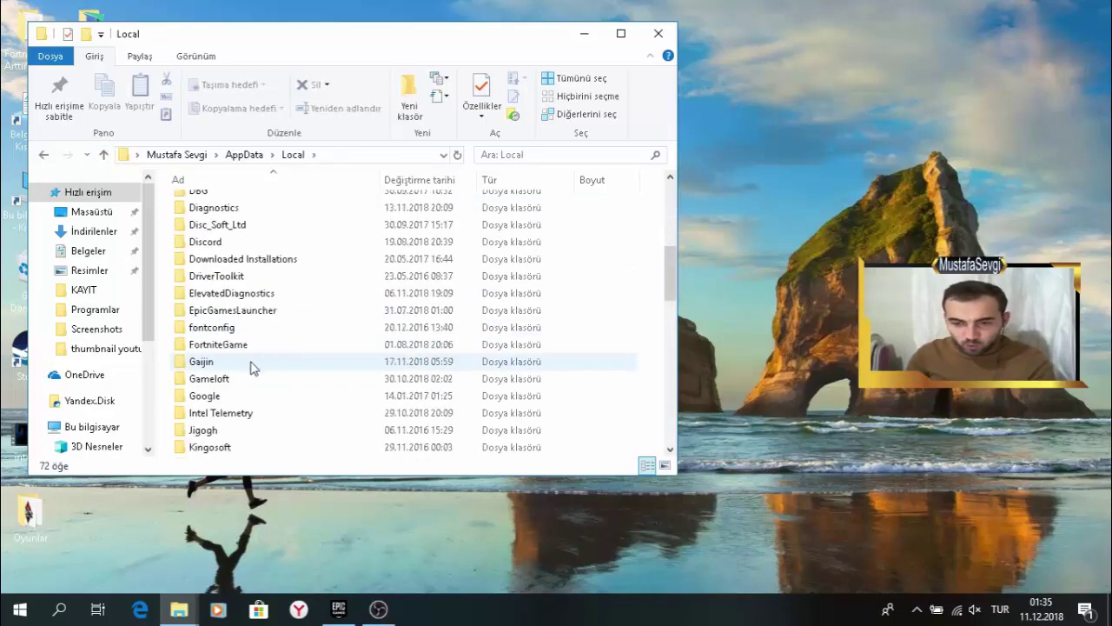
scroll(248, 365, down, 1)
double_click(252, 295)
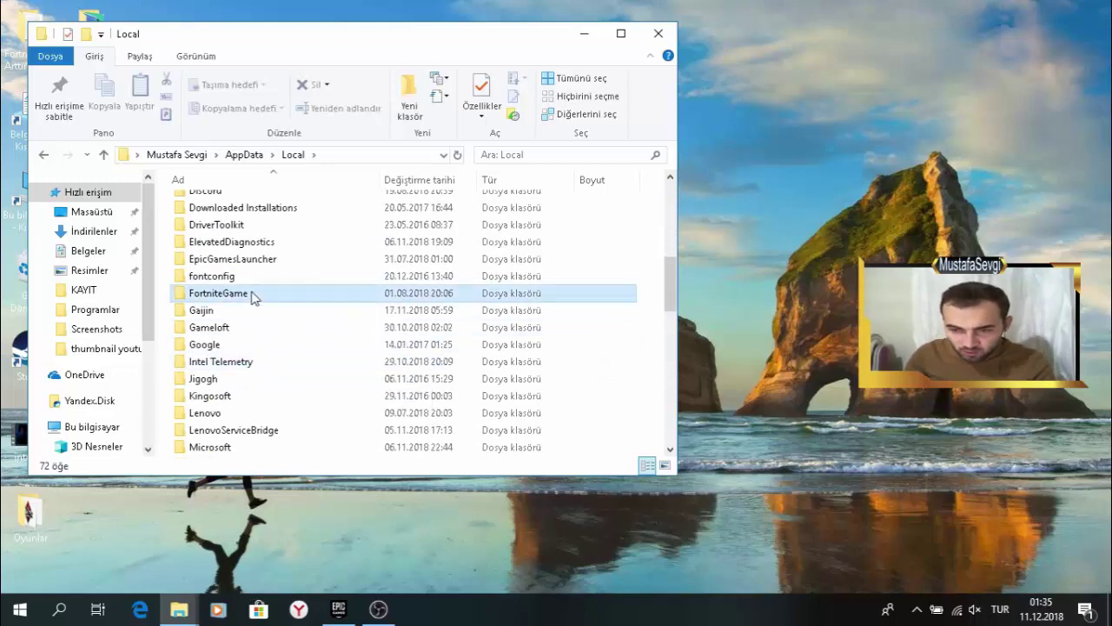
click(233, 203)
double_click(233, 202)
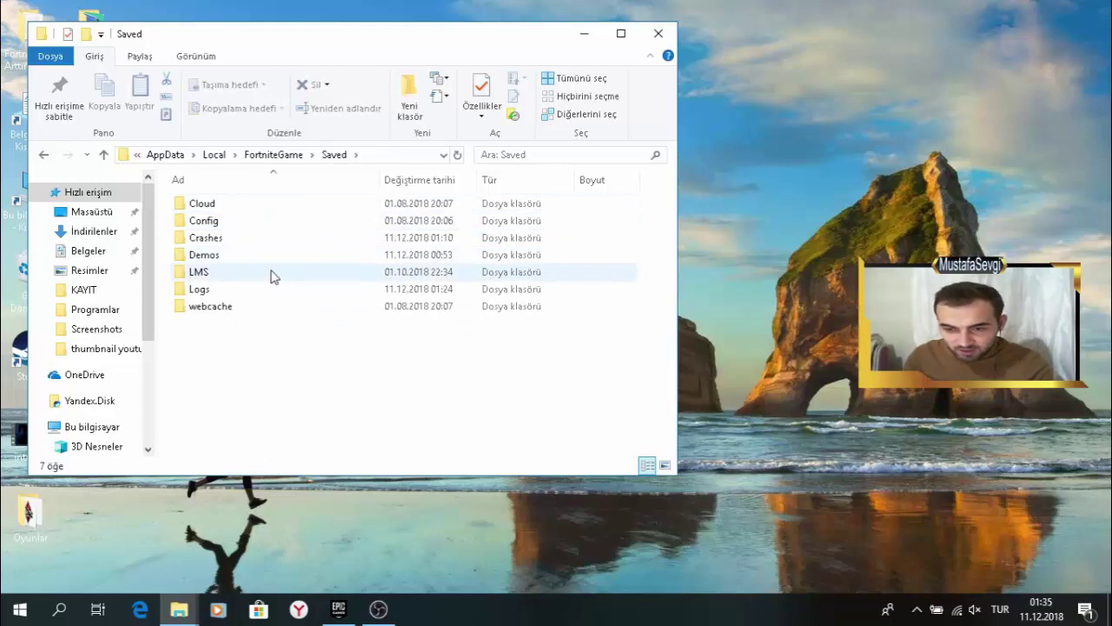
double_click(259, 223)
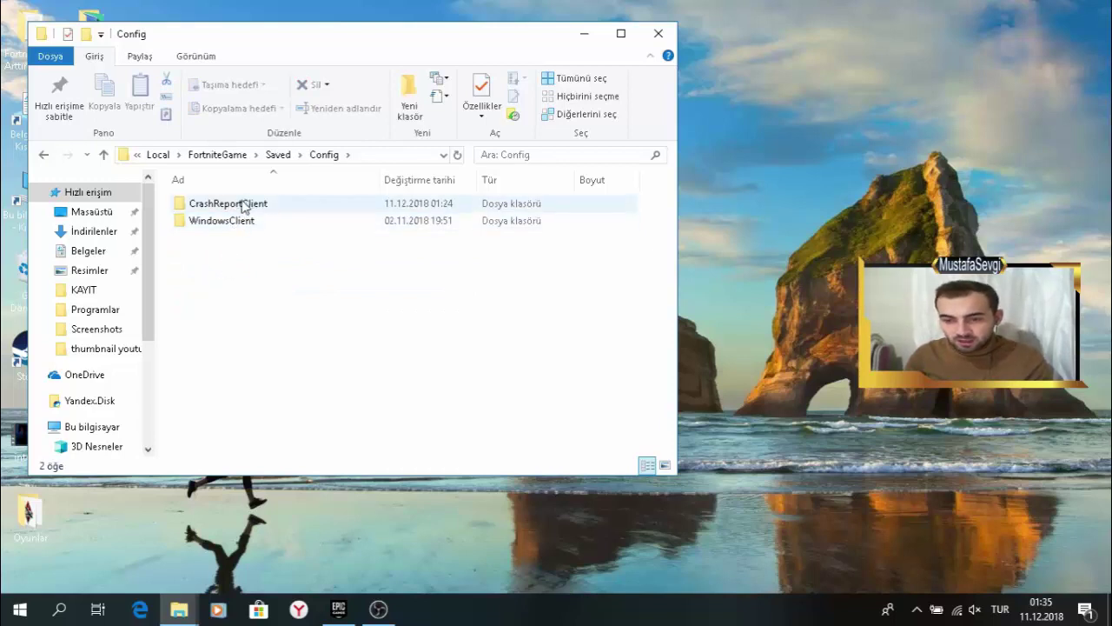
Delete the UE4CC-Windows folder inside the CrashReportClient folder
double_click(329, 206)
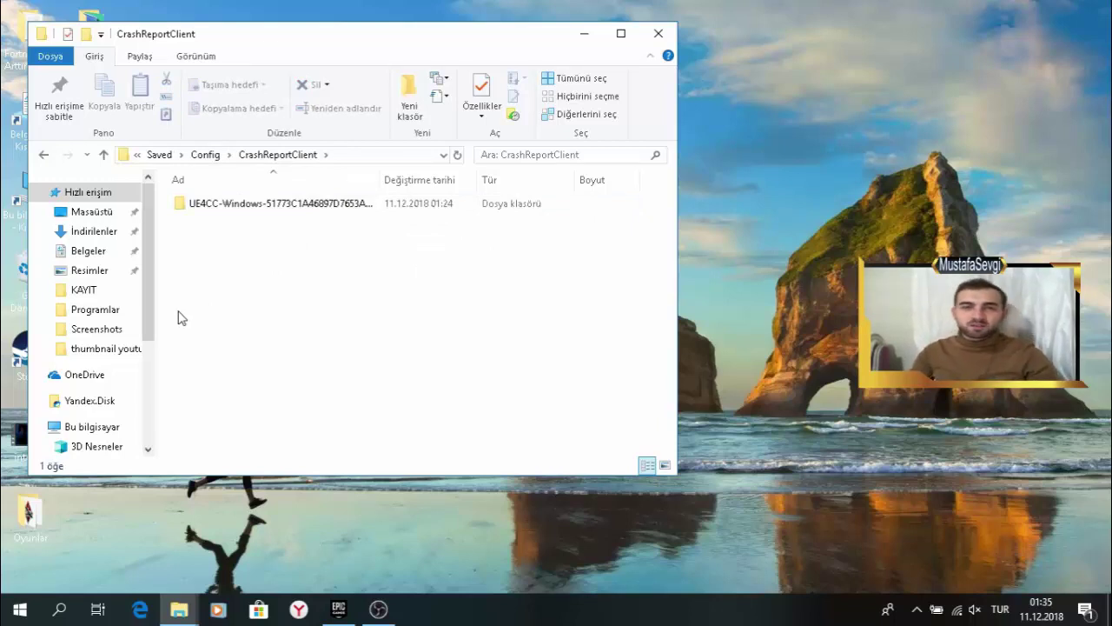
drag(206, 282, 335, 178)
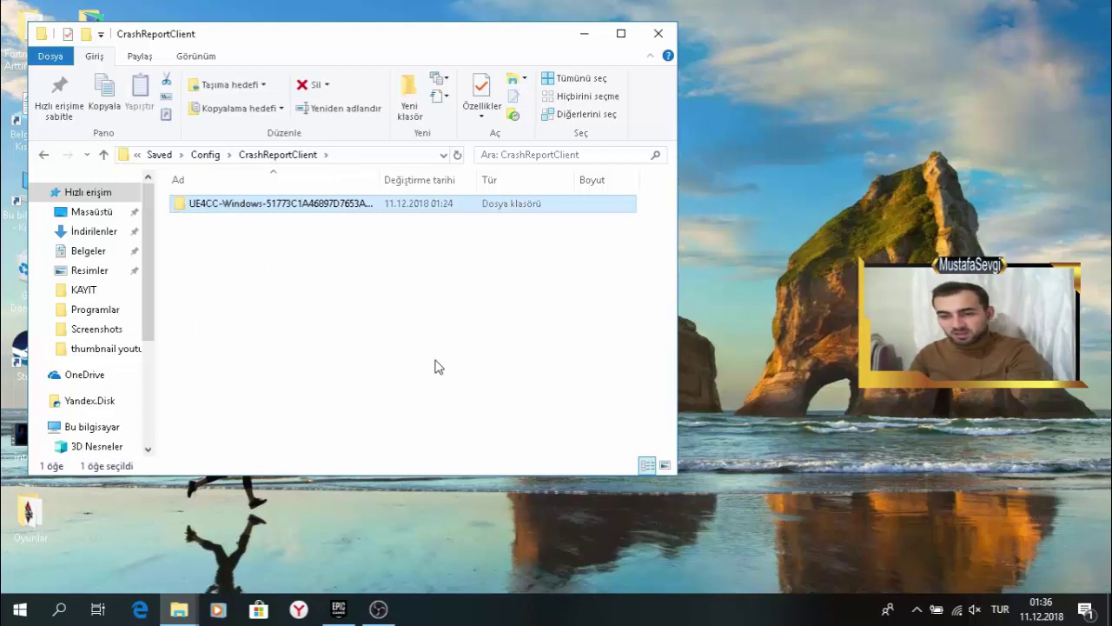
key(Delete)
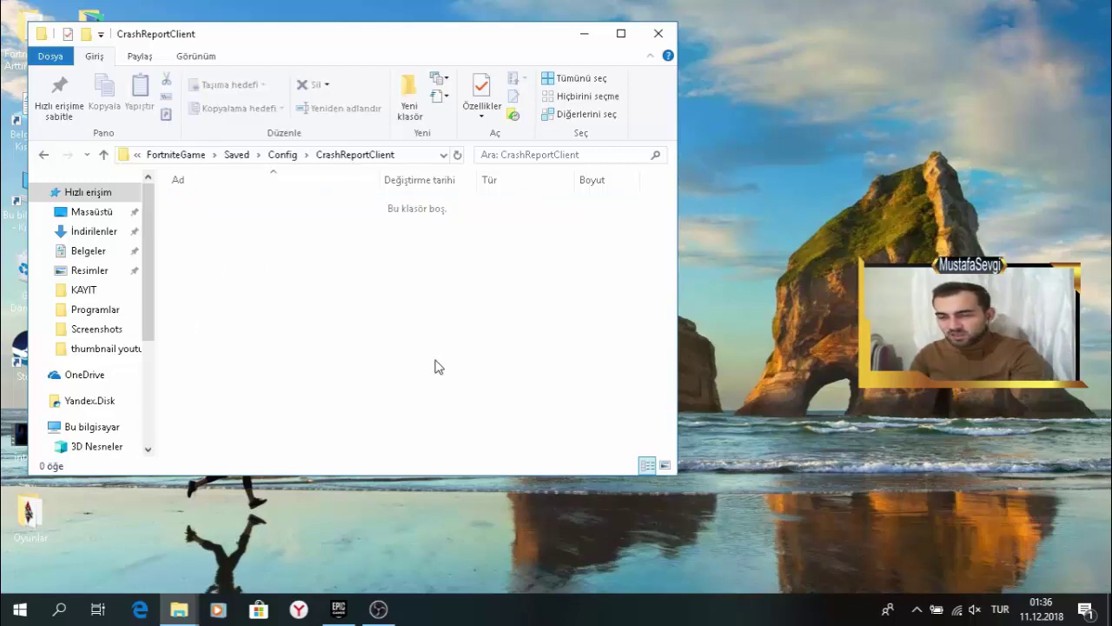
Return to Config, open the WindowsClient folder and move its window aside to uncover the desktop folders
click(43, 155)
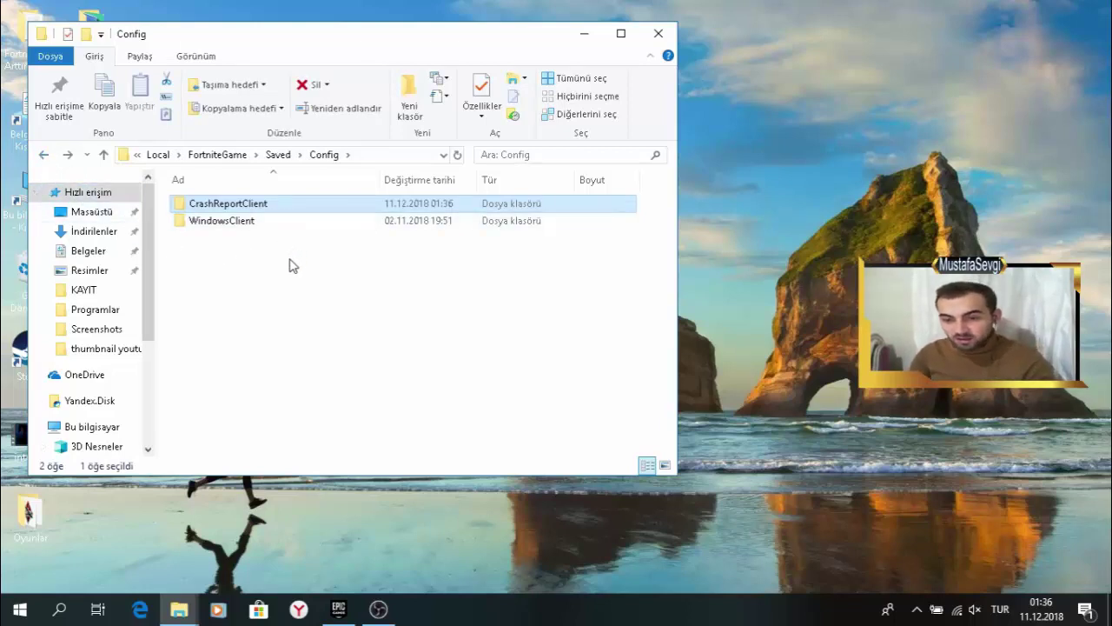
double_click(269, 229)
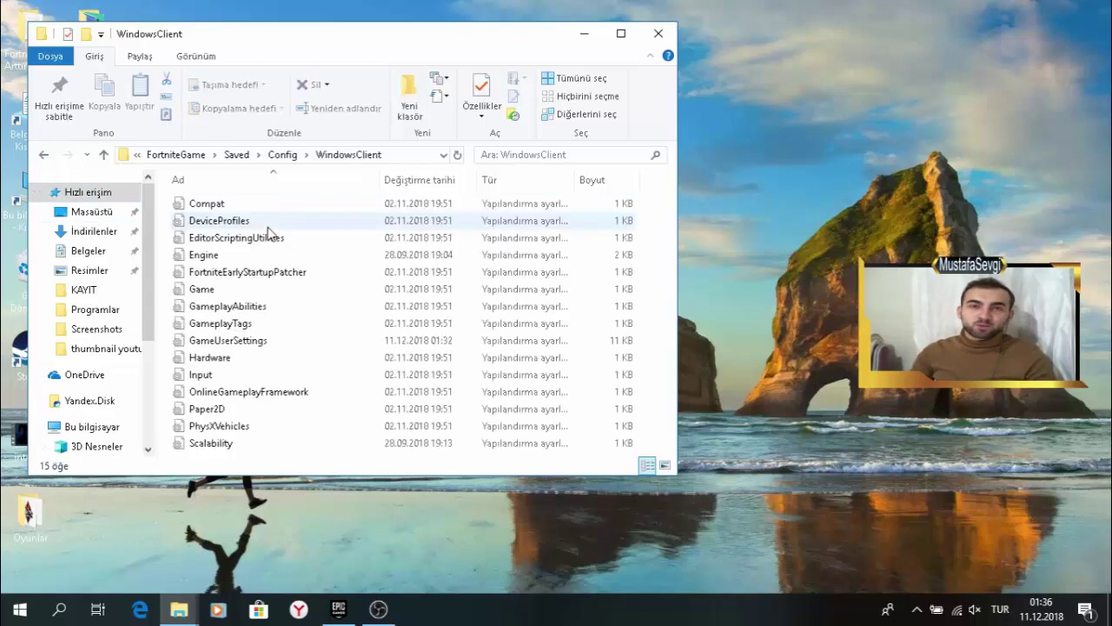
drag(379, 43, 791, 66)
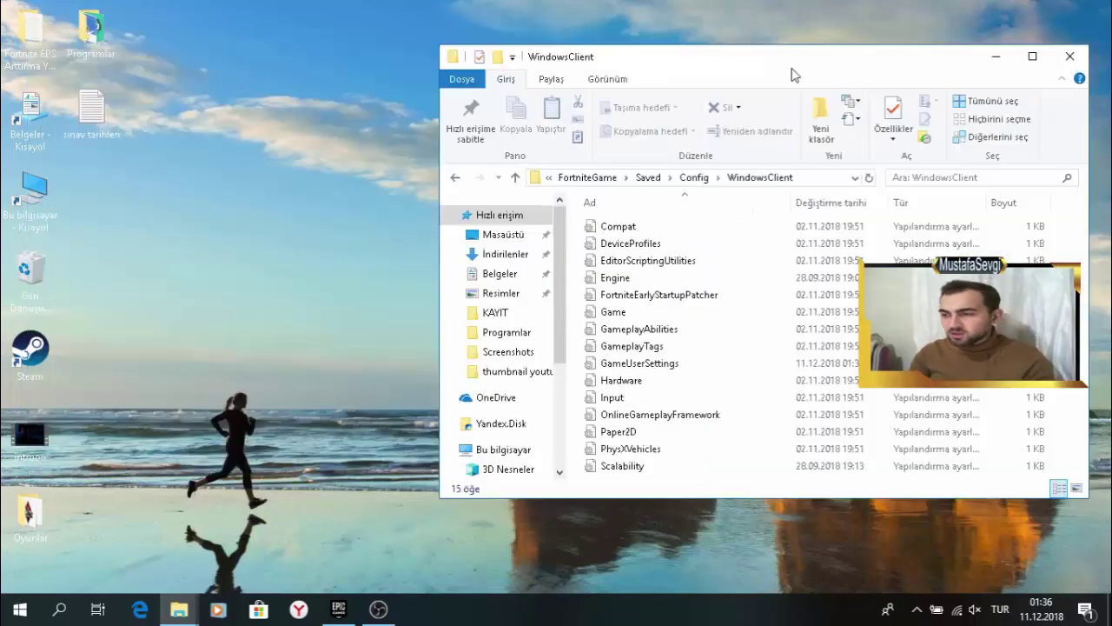
Copy the Engine, GameUserSettings and Scalability files from the Config Ayarları folder inside the desktop Fortnite FPS folder
double_click(35, 24)
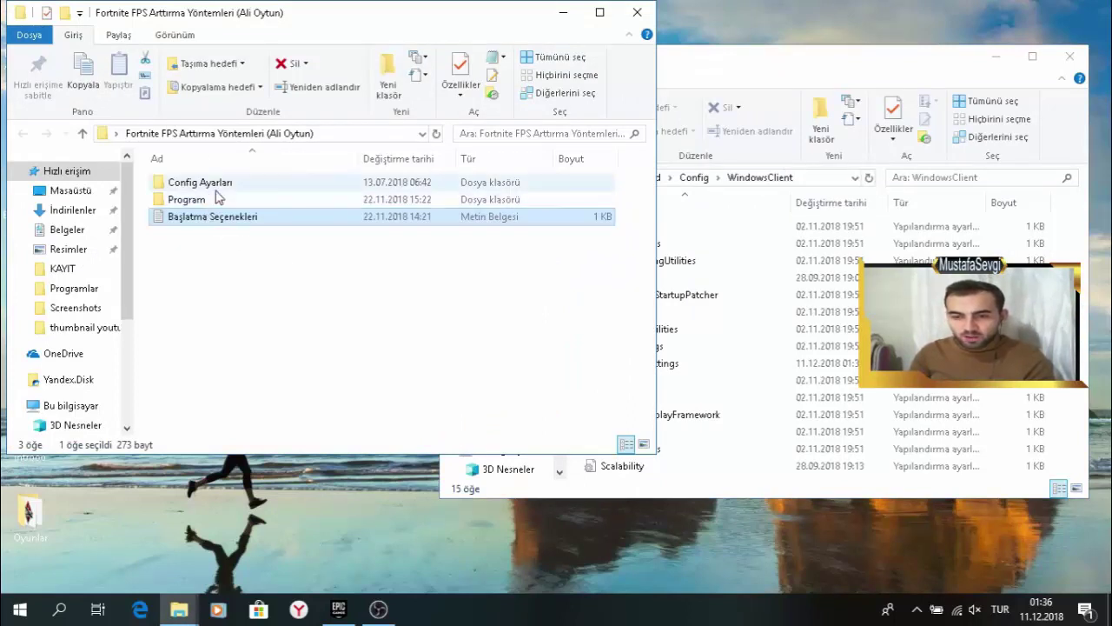
double_click(200, 183)
drag(172, 301, 326, 174)
key(ctrl+c)
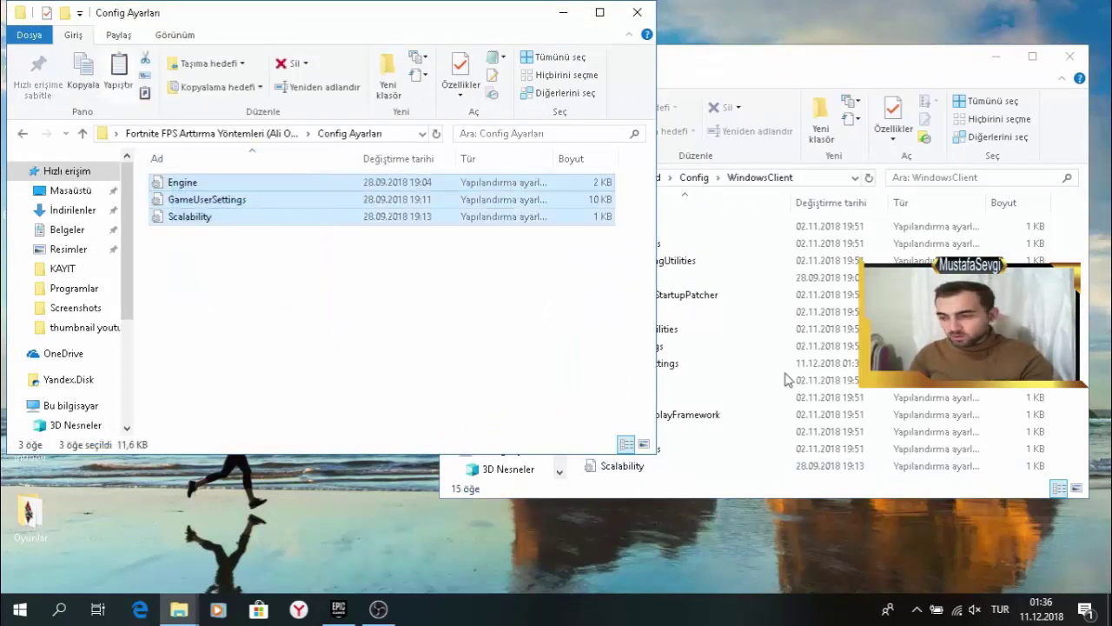
Paste the copied Engine, GameUserSettings and Scalability files into the WindowsClient folder, replacing the existing files of the same name
click(886, 73)
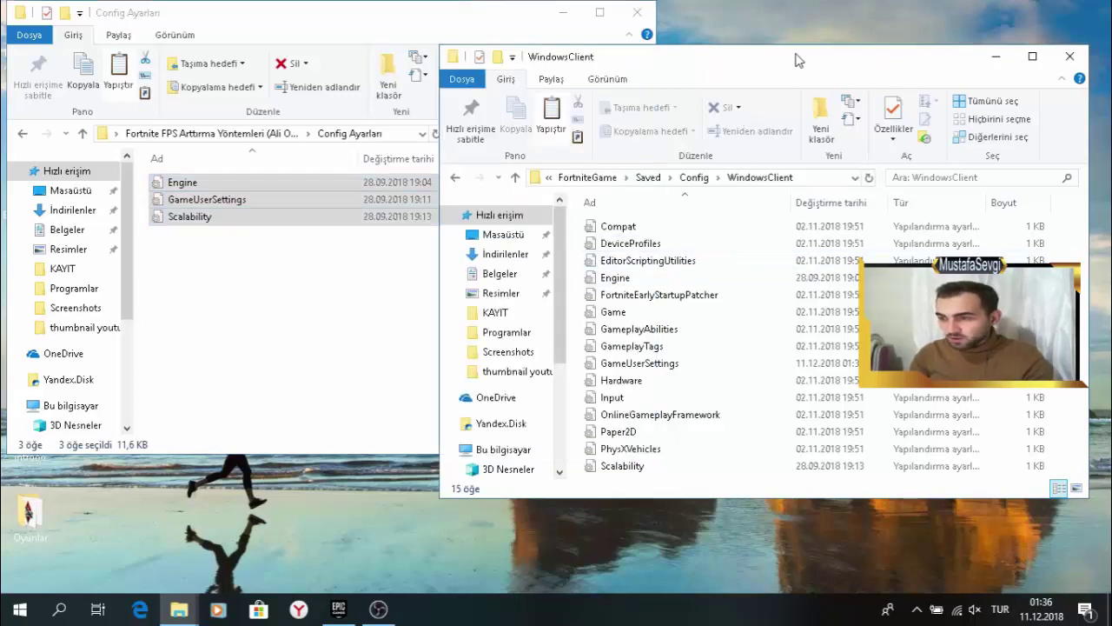
drag(797, 55, 733, 73)
key(ctrl+v)
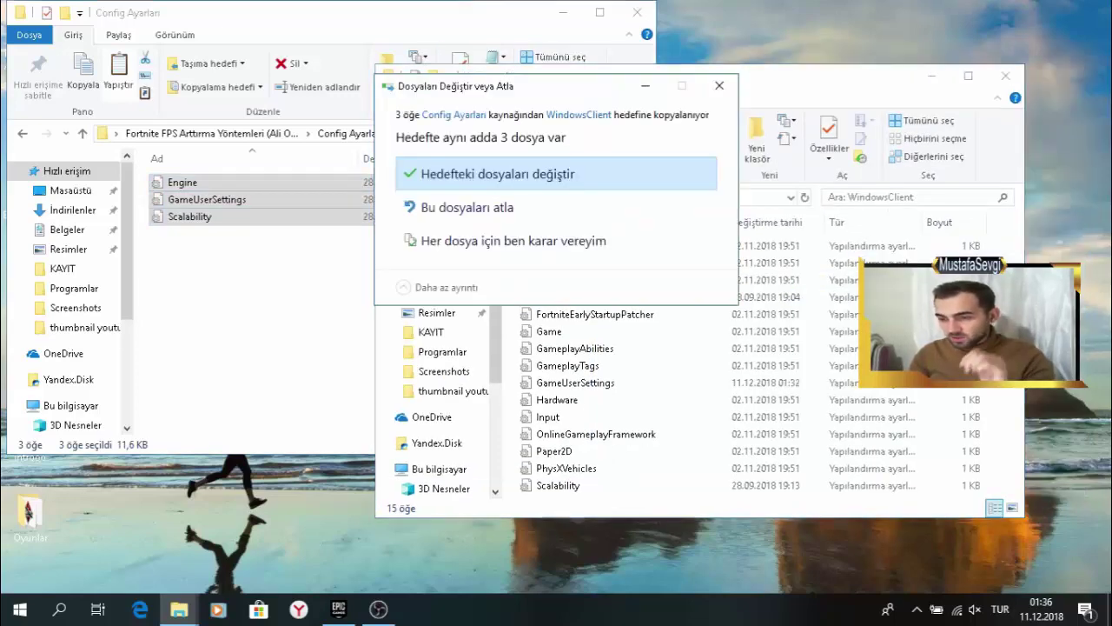
click(550, 181)
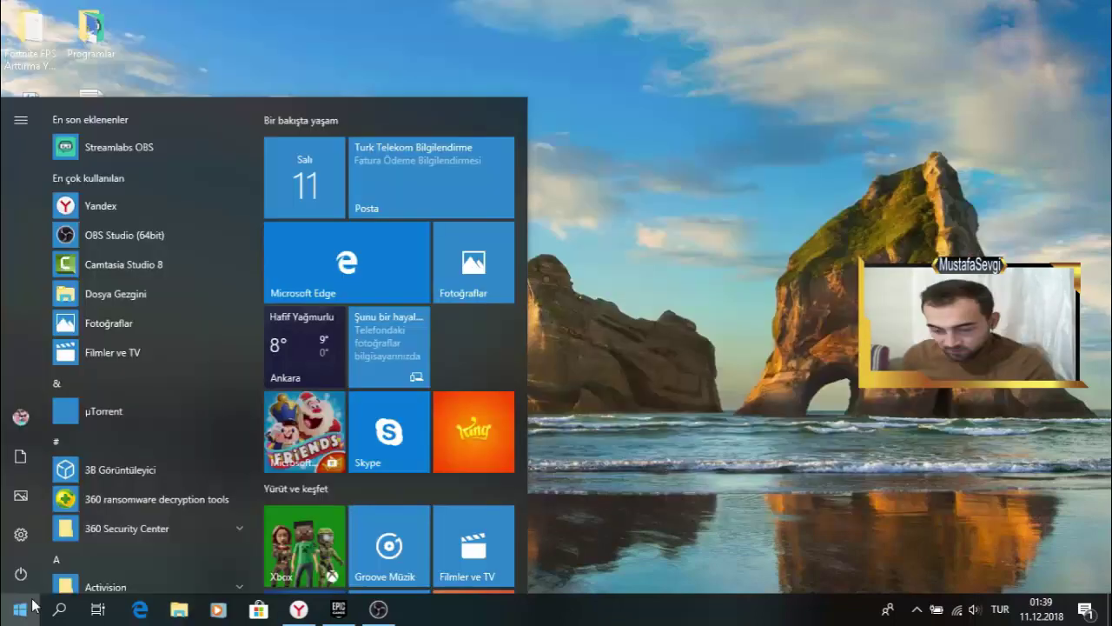
Open the Windows temporary files folder by running %TEMP% from the Run (Çalıştır) dialog
text(çalıştır)
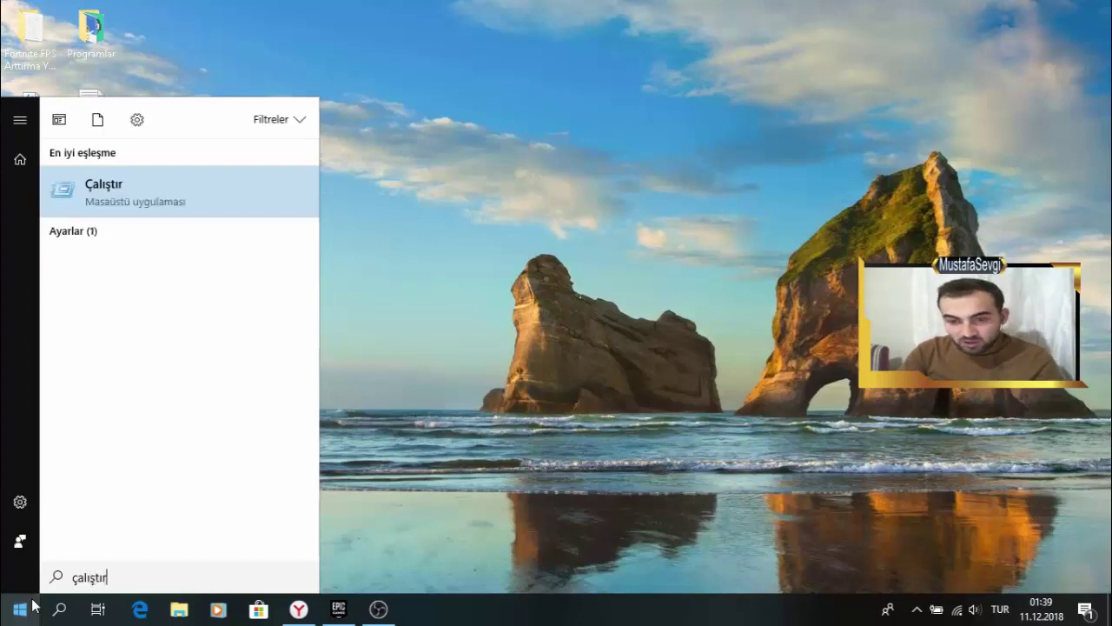
key(Return)
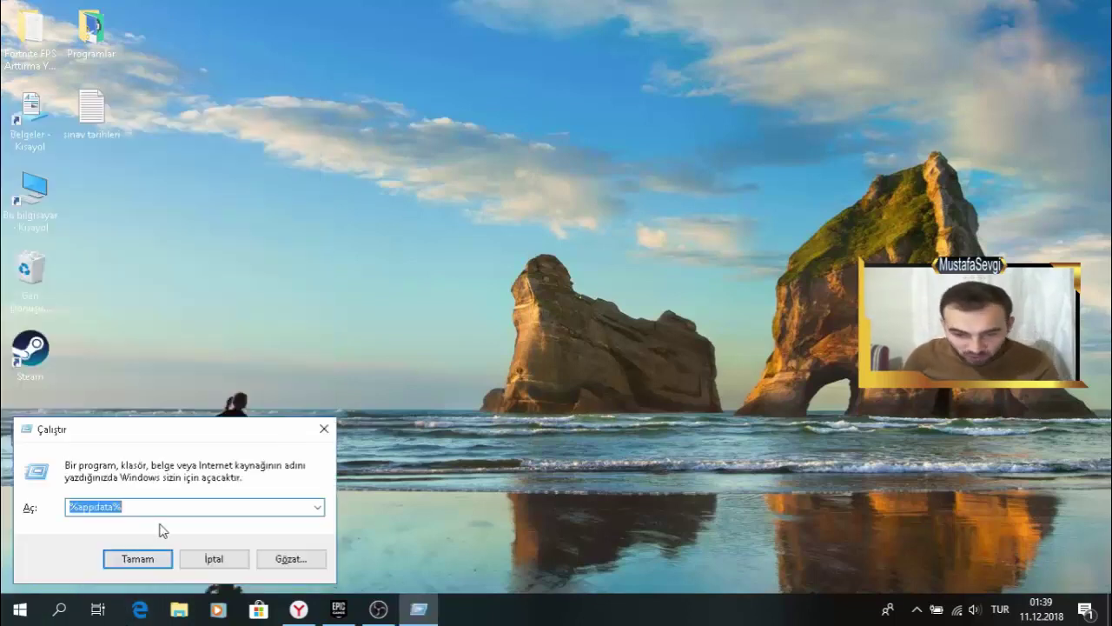
text(%)
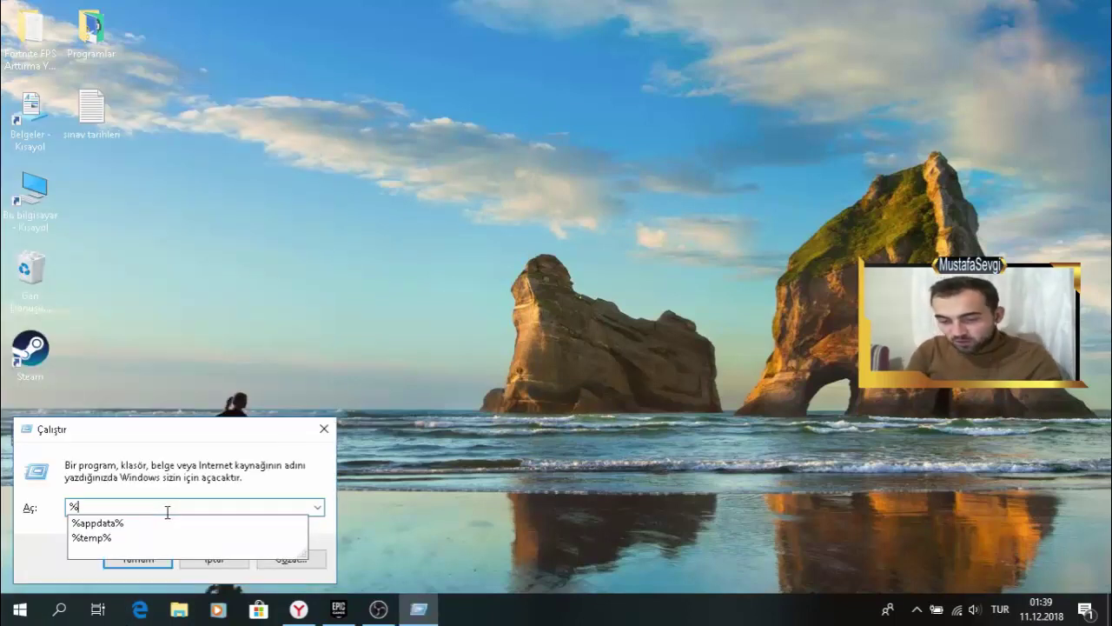
text(TEMP)
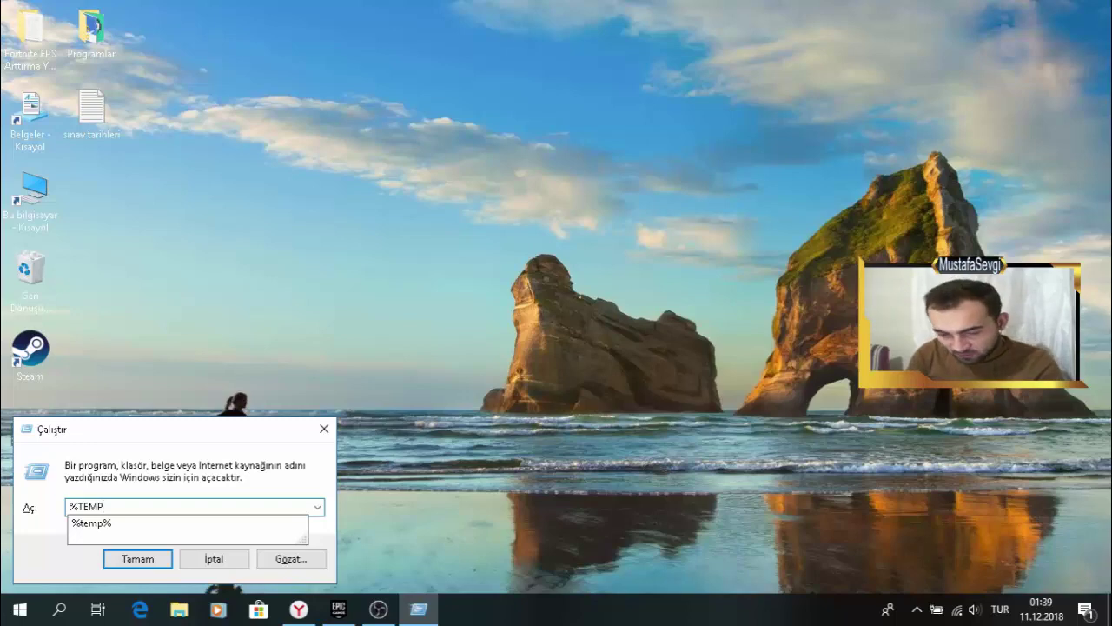
text(%)
key(Return)
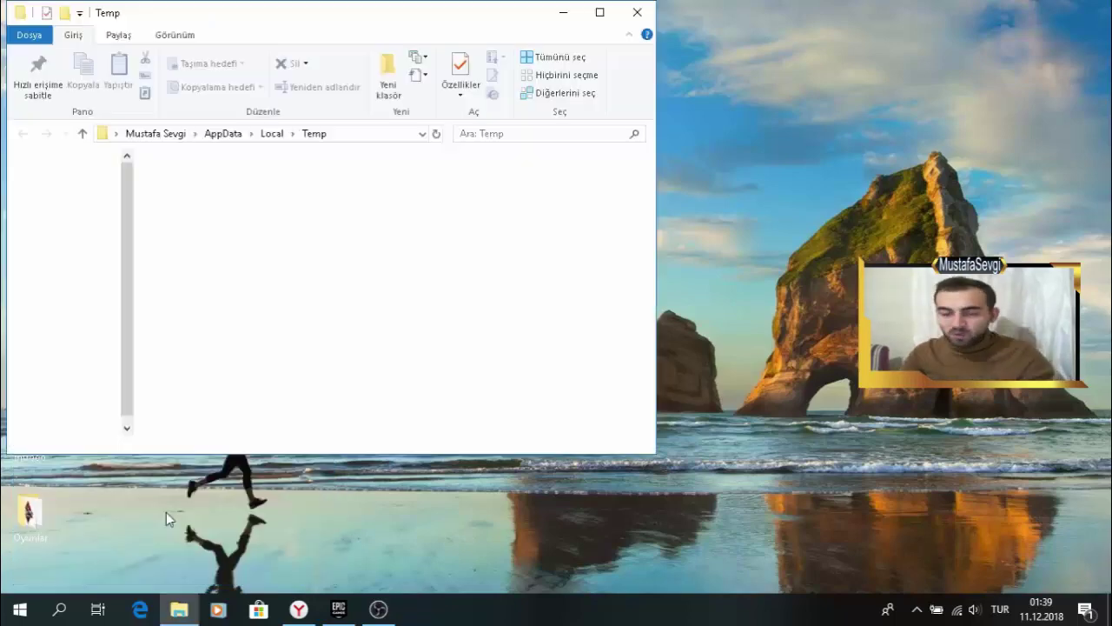
Check the combined properties of all items in the Temp folder and delete them, skipping the folder that needs administrator permission
scroll(354, 402, down, 15)
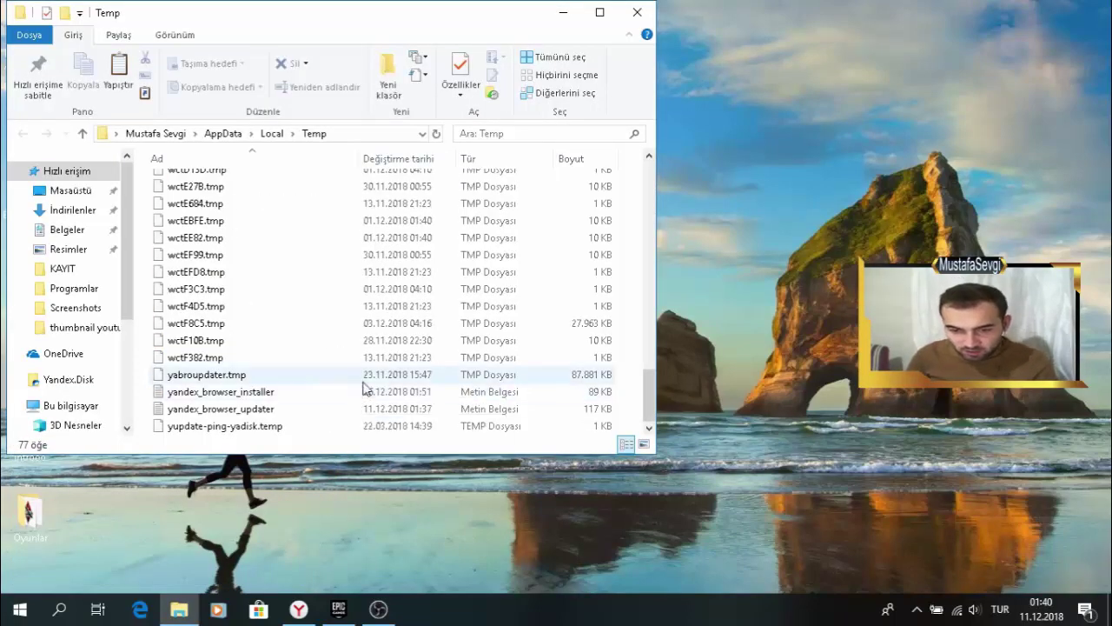
scroll(363, 388, up, 10)
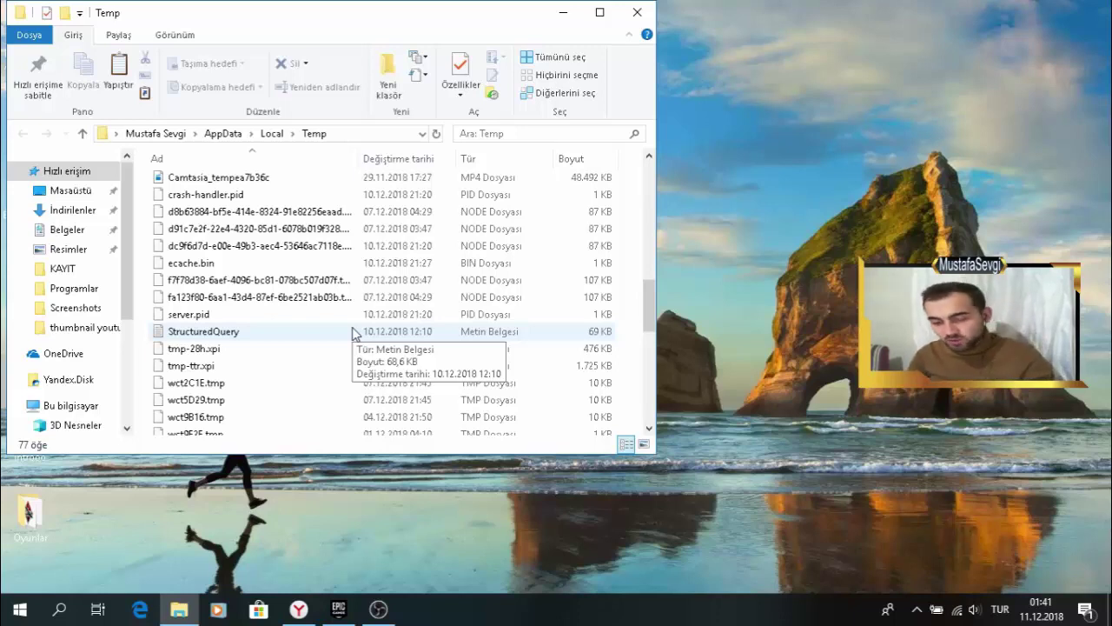
key(ctrl+a)
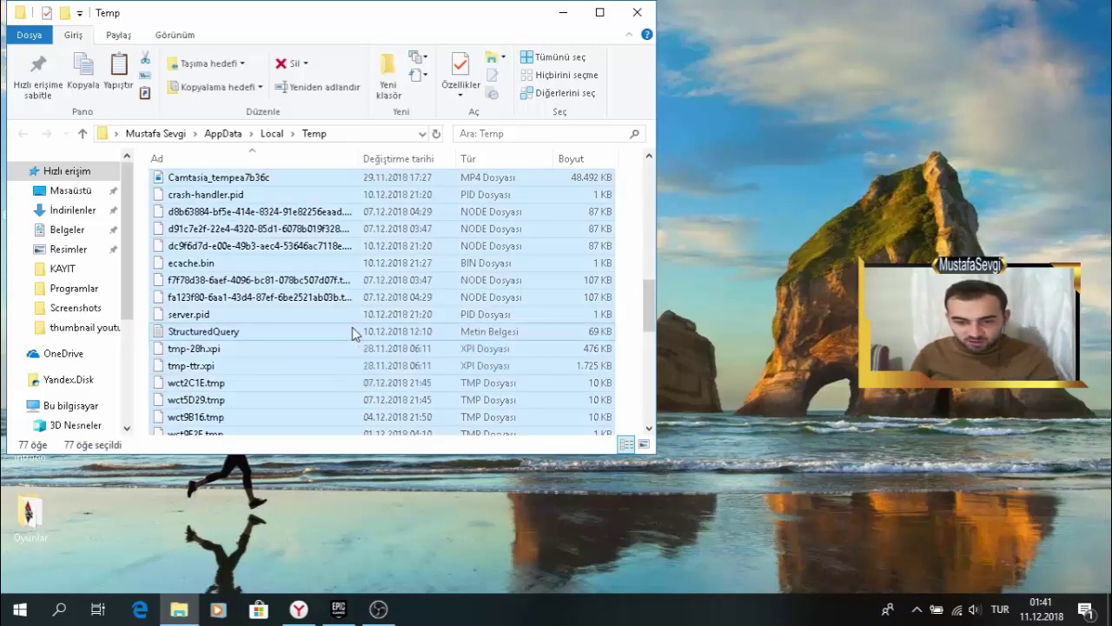
right_click(352, 326)
click(408, 314)
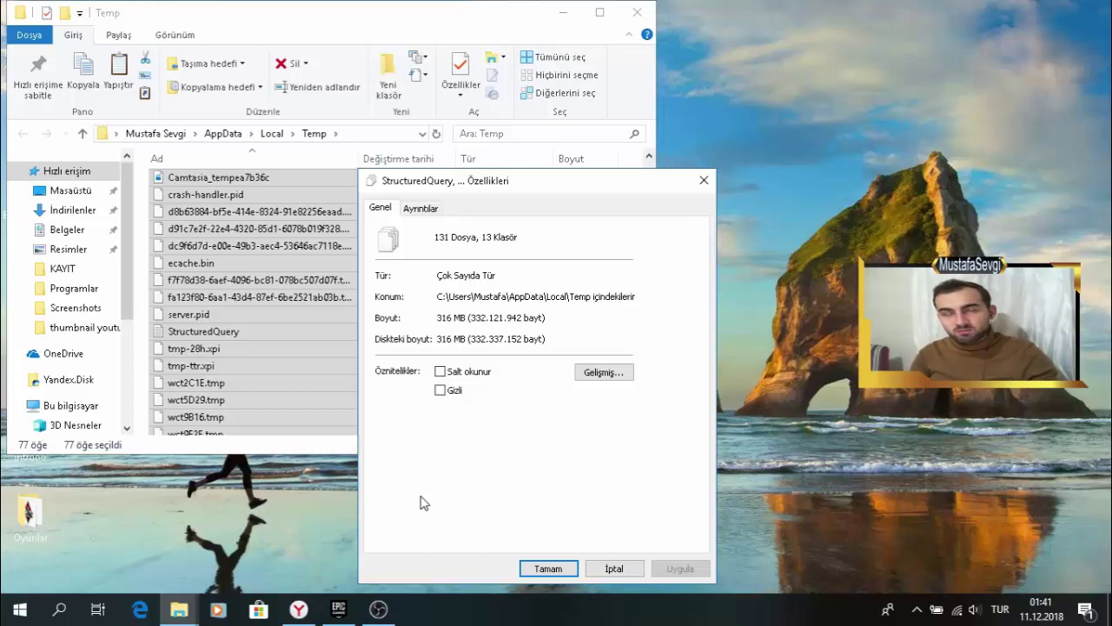
click(606, 570)
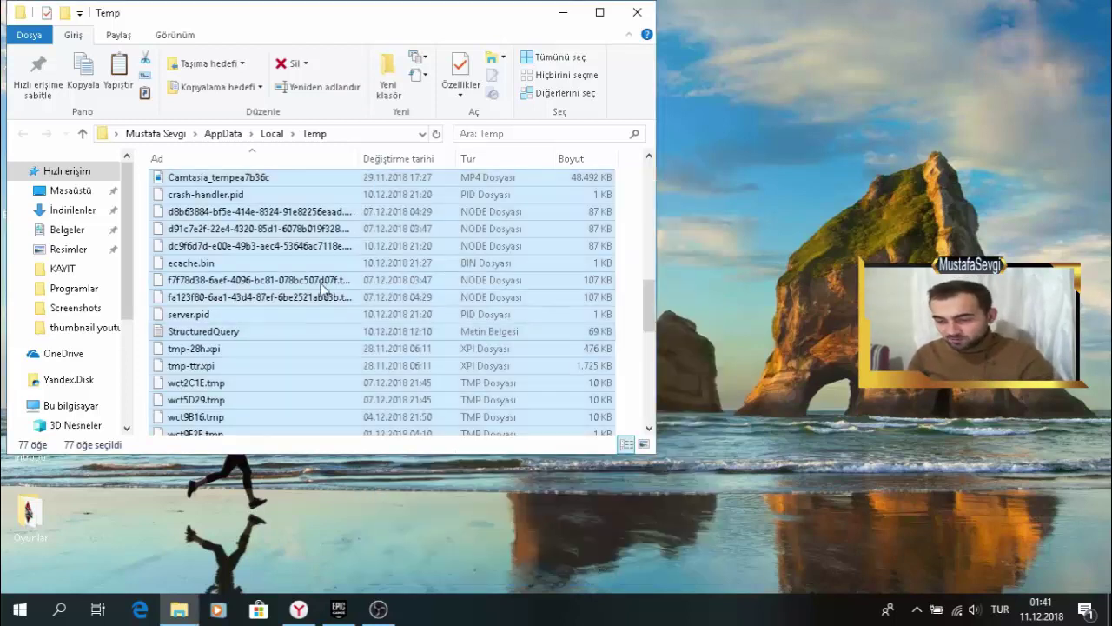
key(Delete)
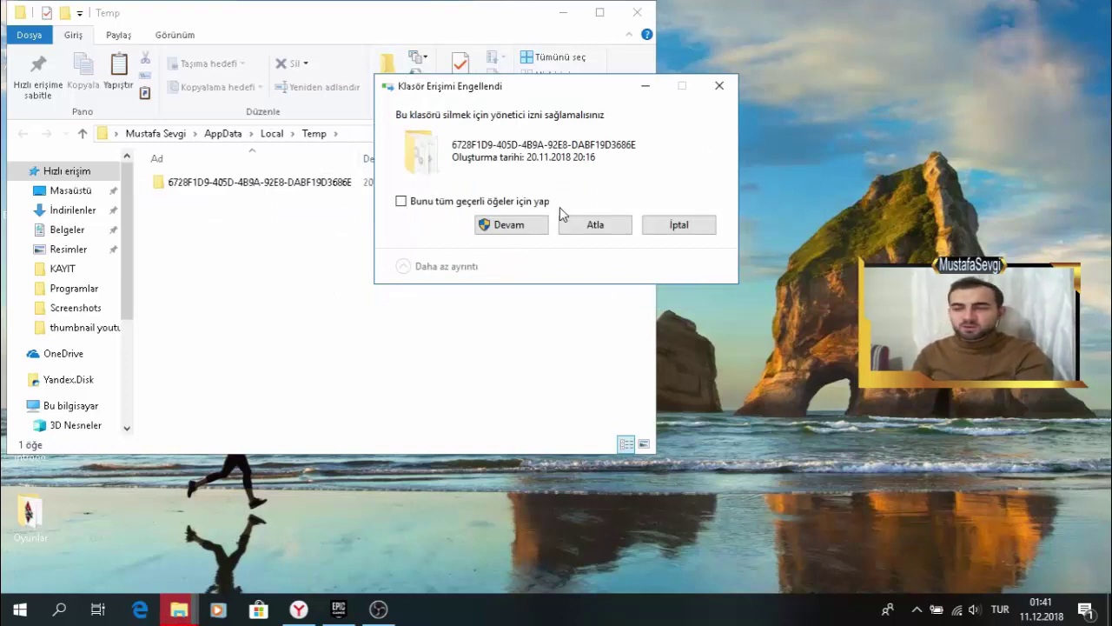
click(580, 224)
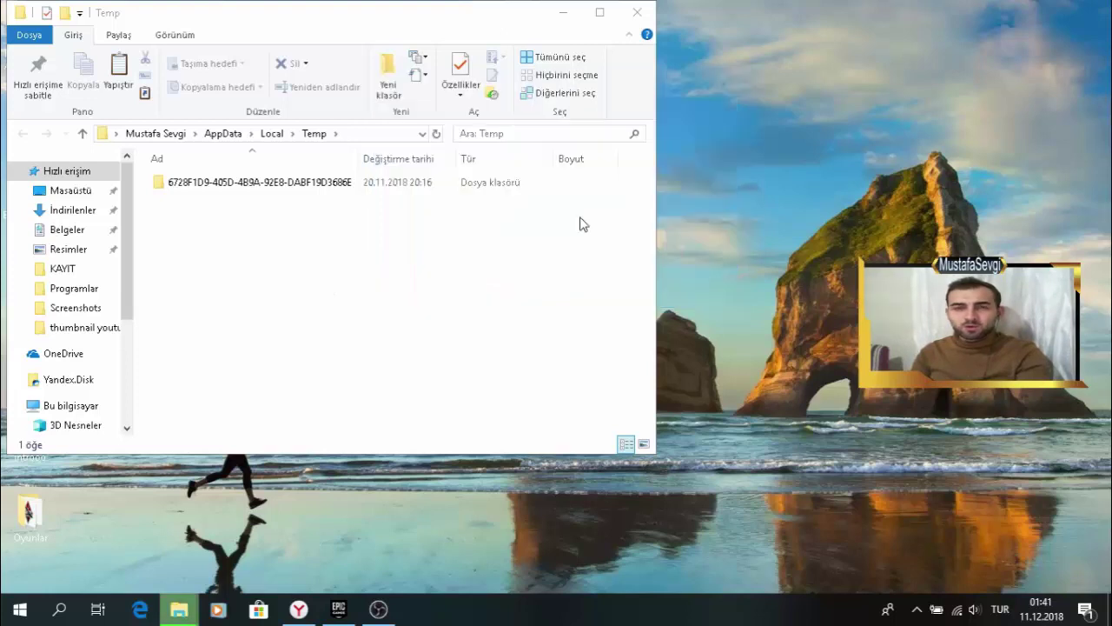
Check the properties of the folder remaining in Temp and close the Temp window
right_click(293, 194)
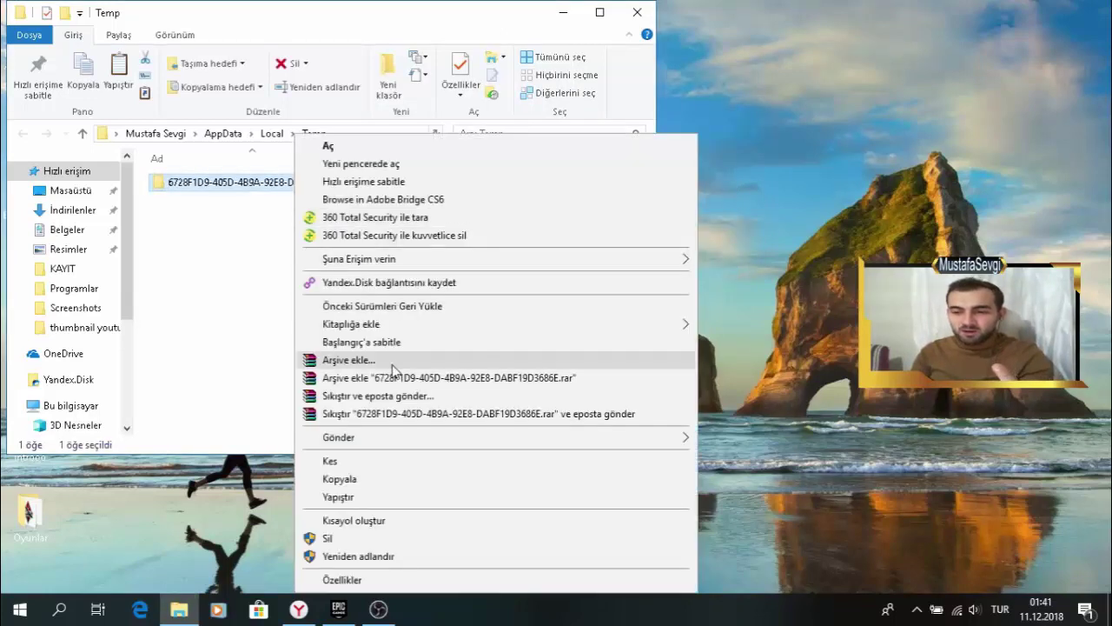
click(361, 584)
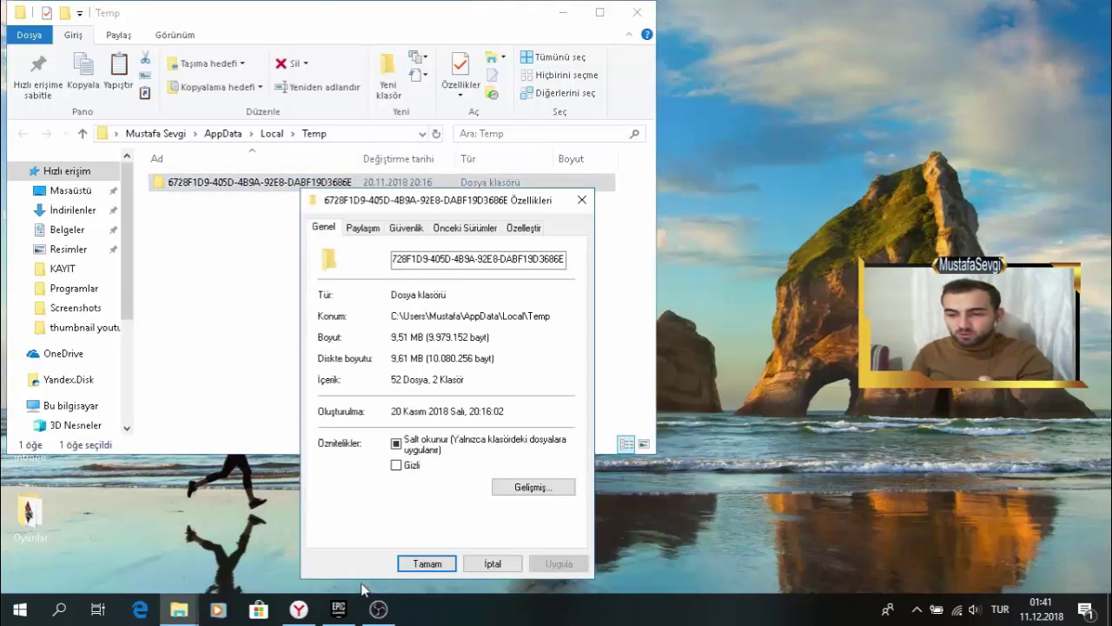
click(426, 564)
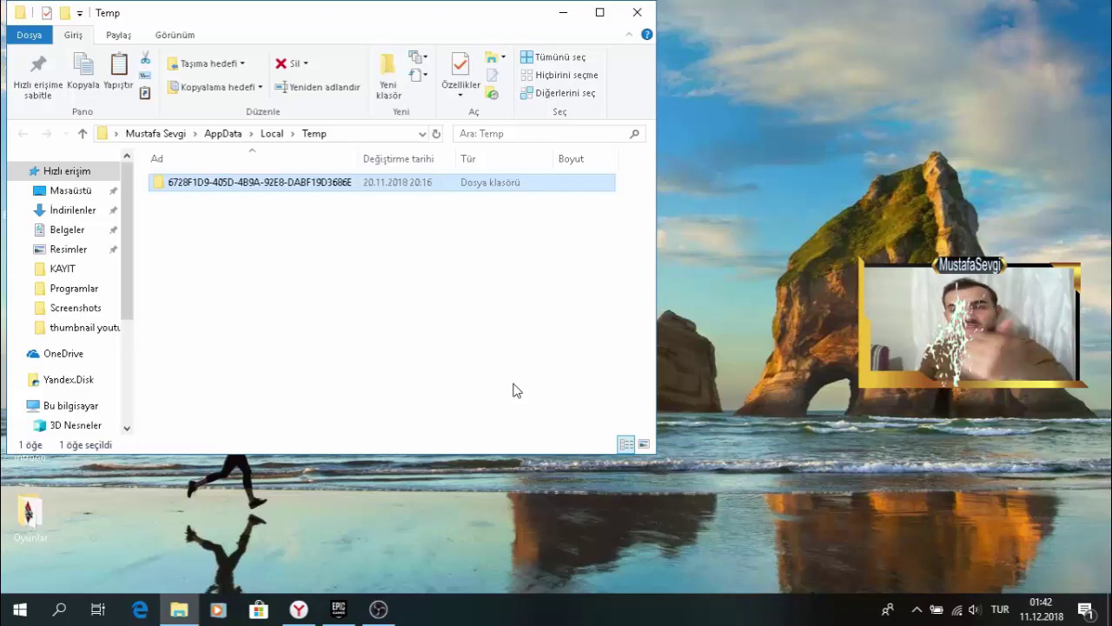
click(637, 12)
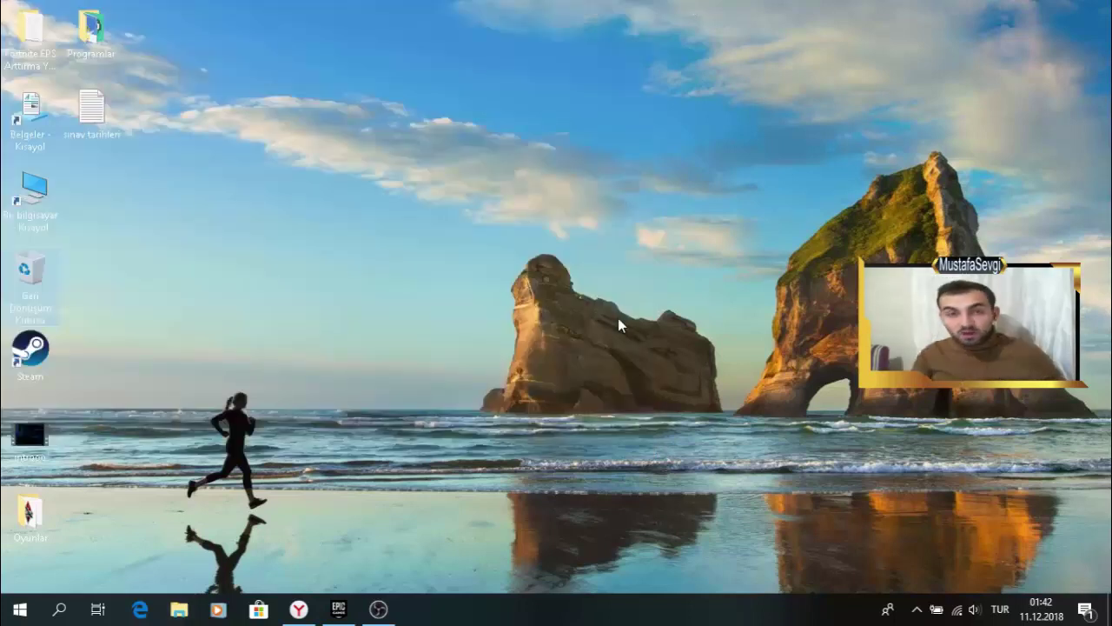
right_click(29, 275)
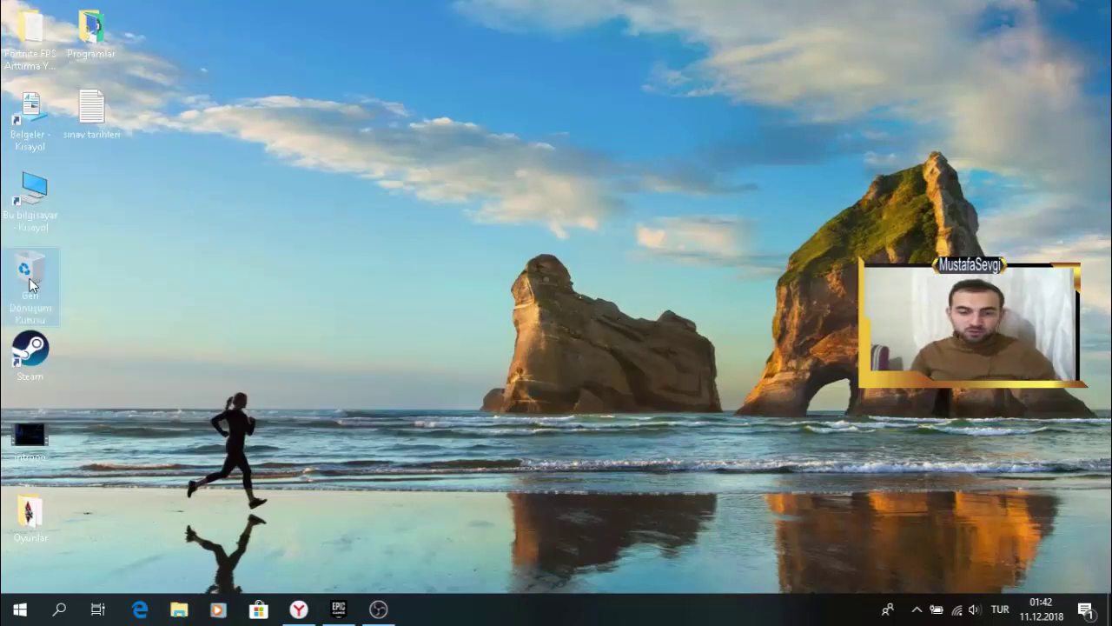
click(287, 197)
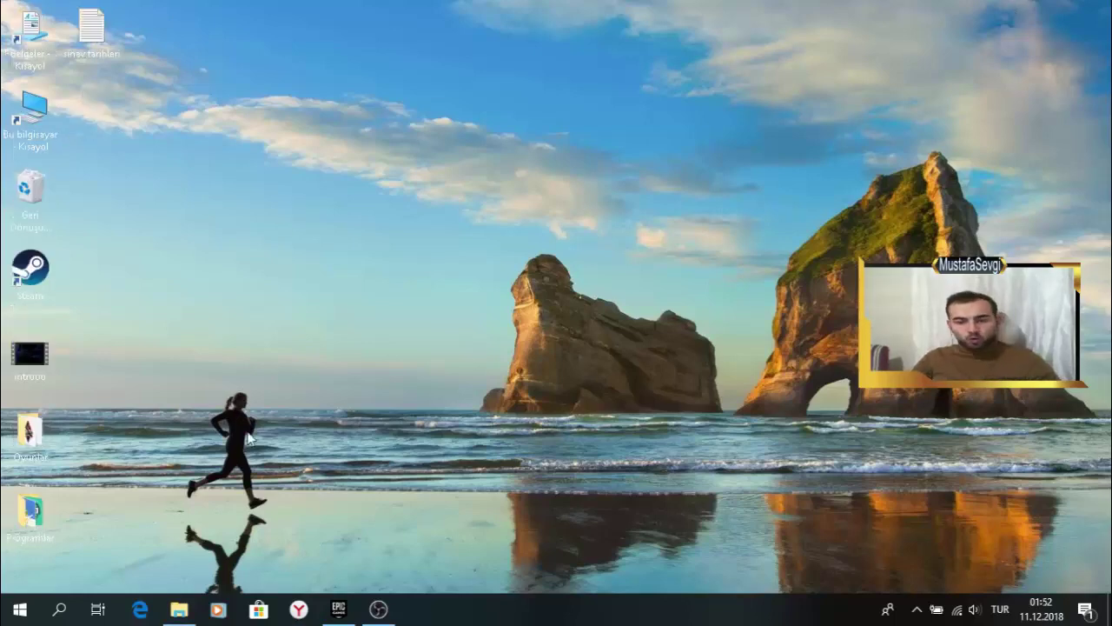
Open a command prompt by running cmd from the Run (Çalıştır) dialog
click(18, 609)
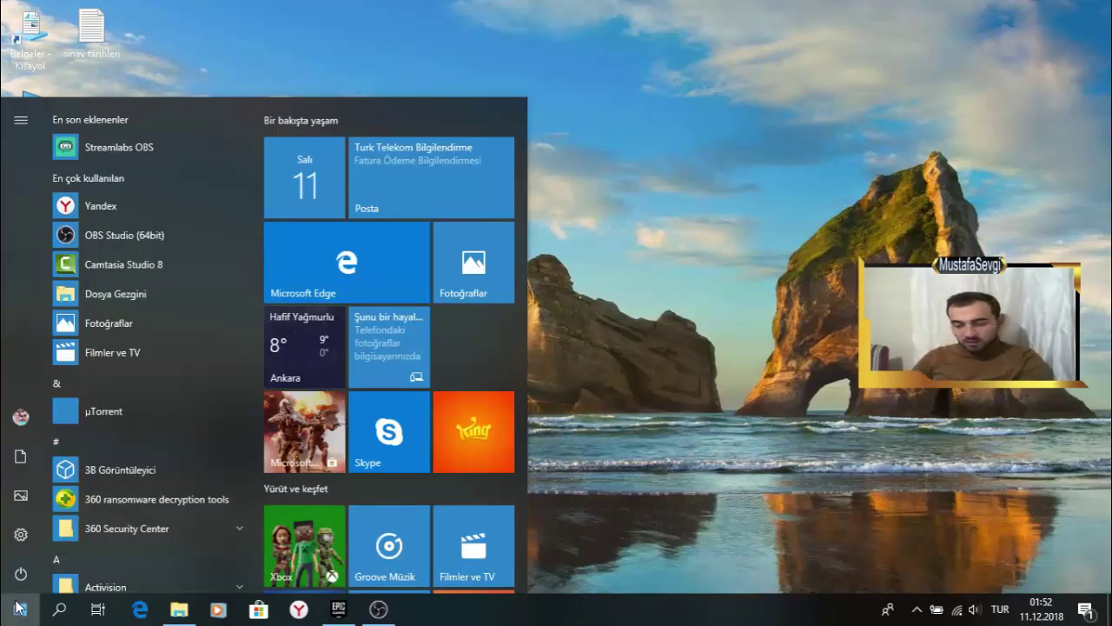
text(çalıştır)
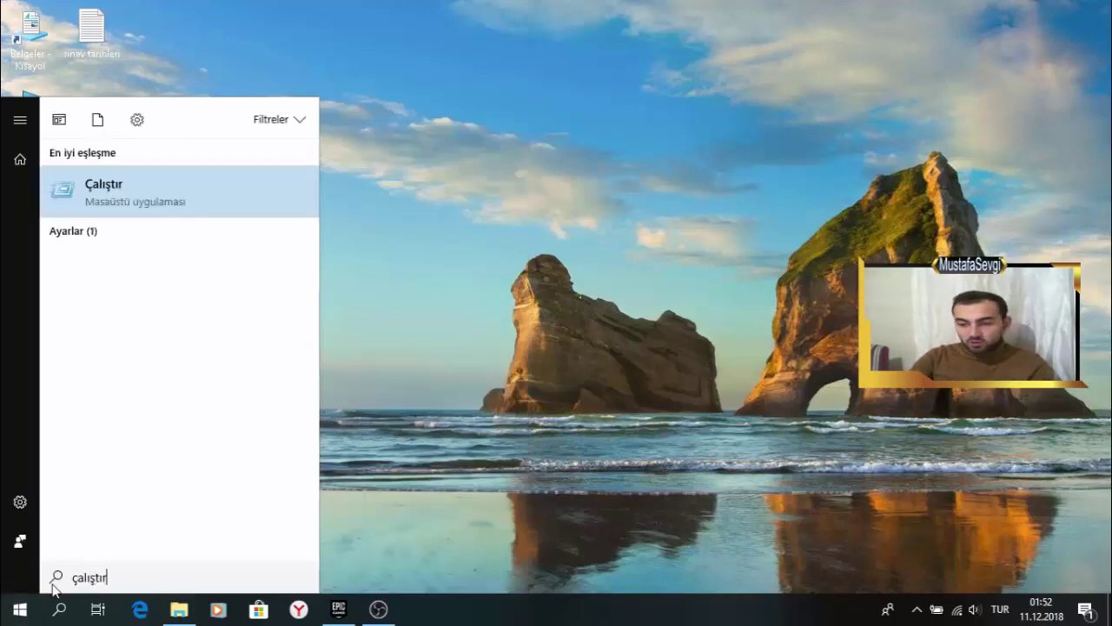
key(Return)
text(cmdm)
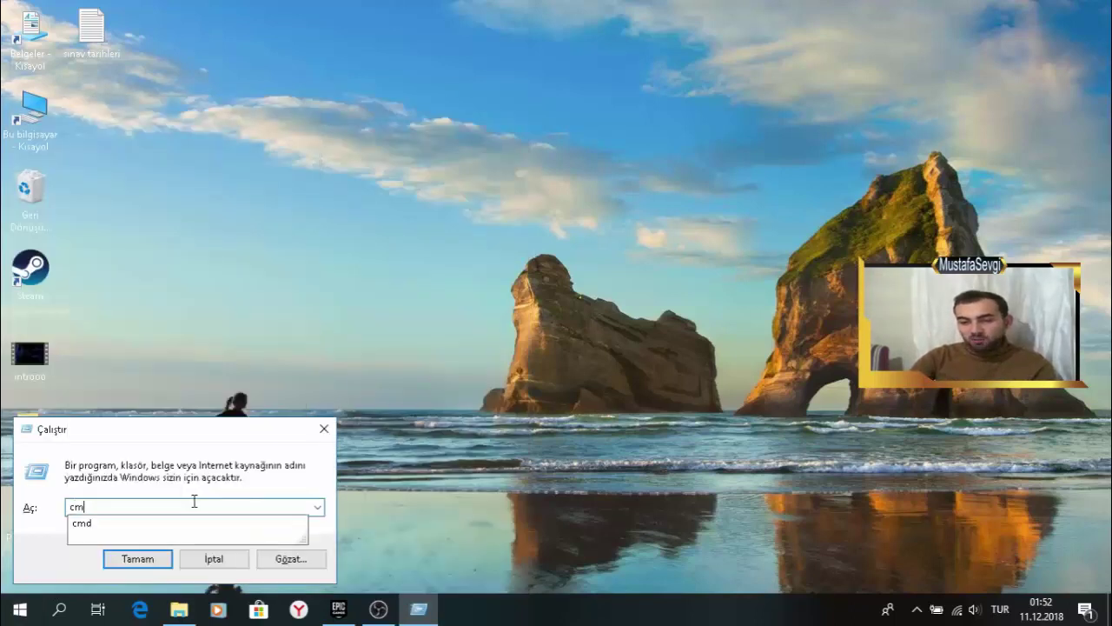
key(BackSpace)
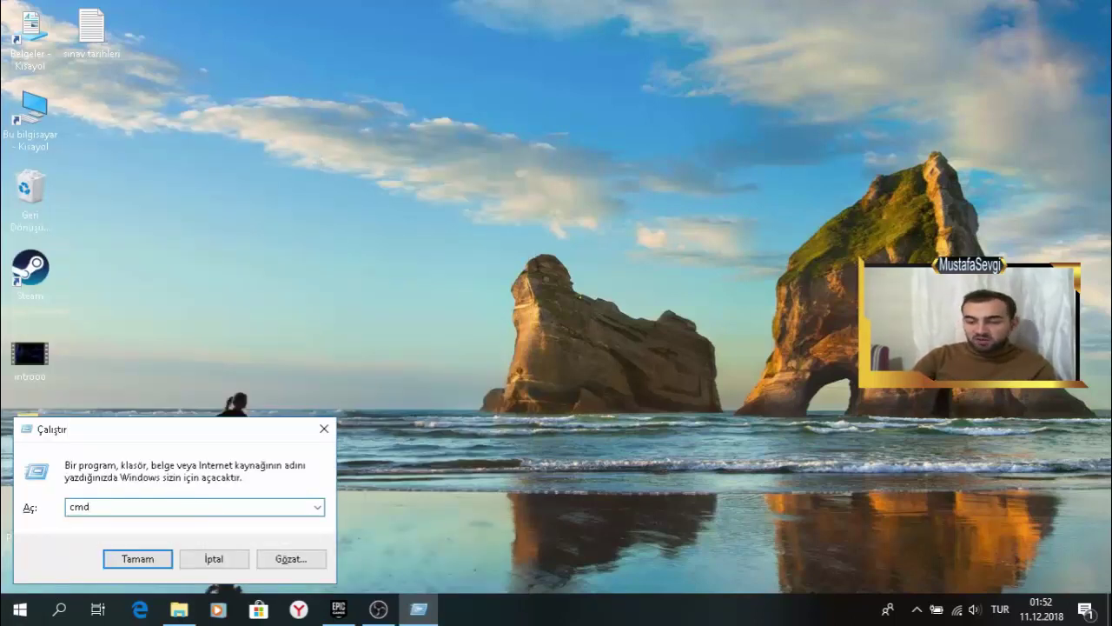
key(Return)
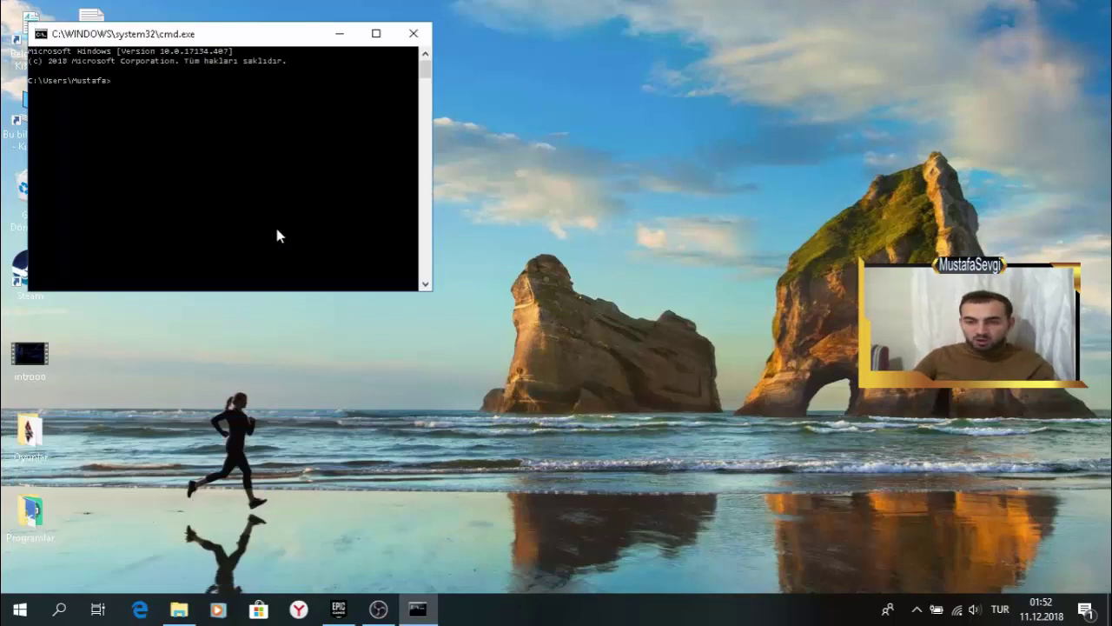
Write the command cipher /w:C at the command prompt without executing it, and close the window
text(cipher)
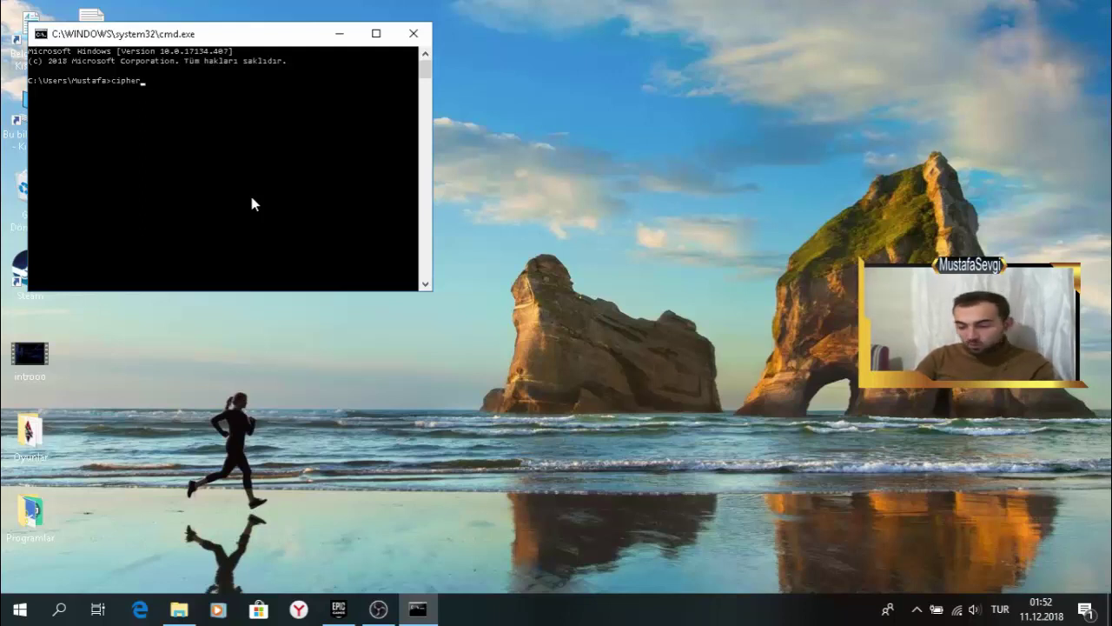
text(/w)
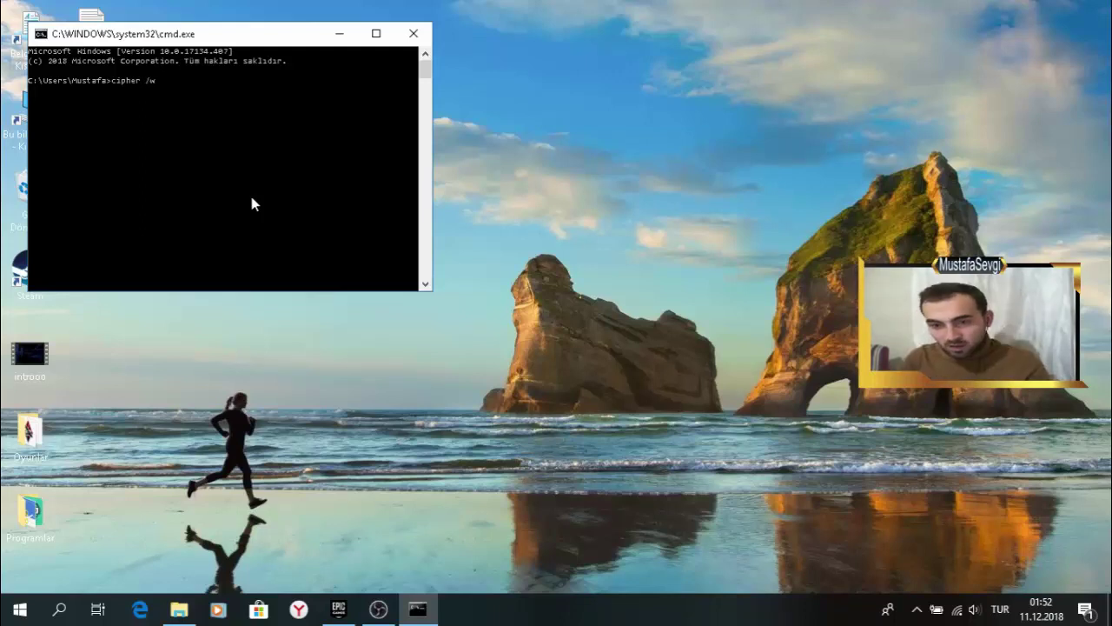
text(:)
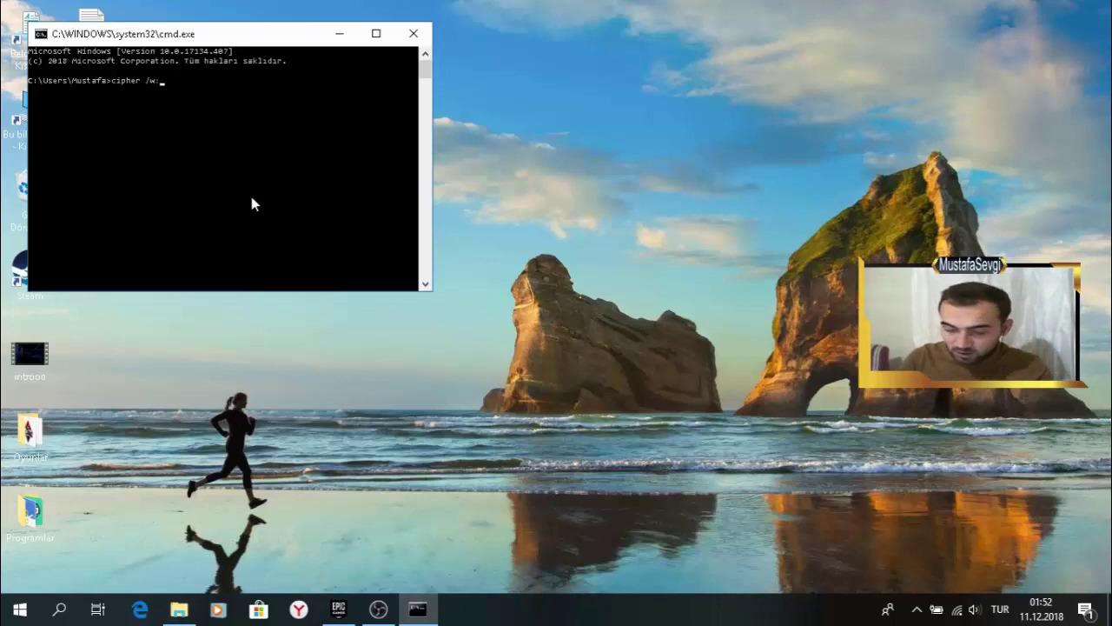
text(C)
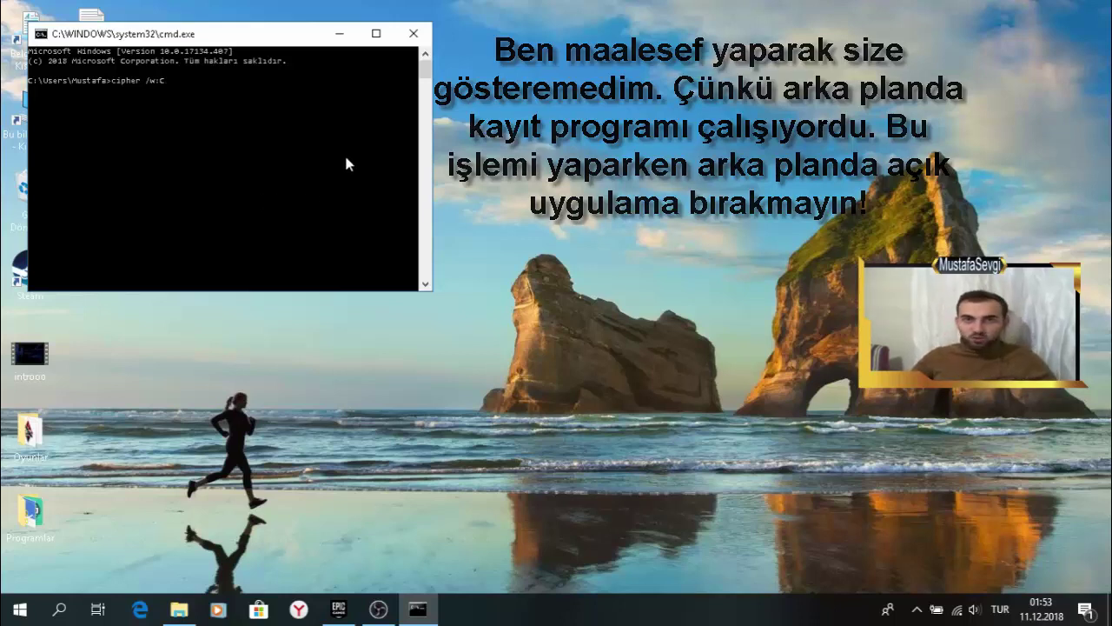
click(414, 34)
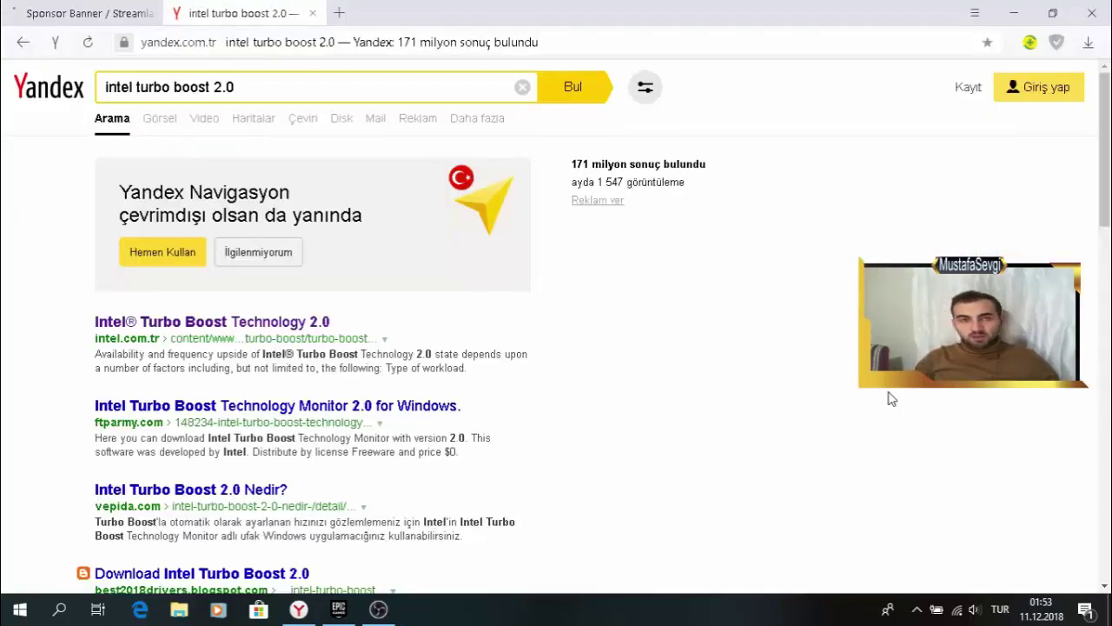